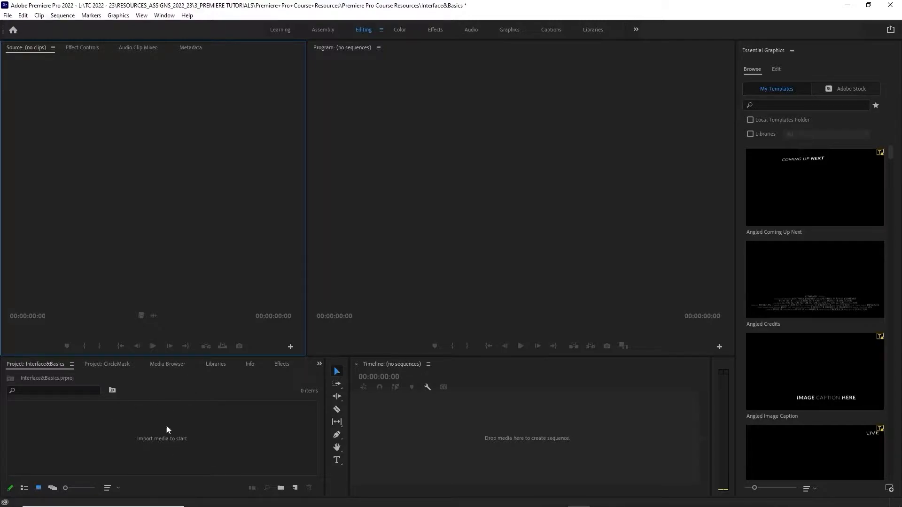
click(390, 93)
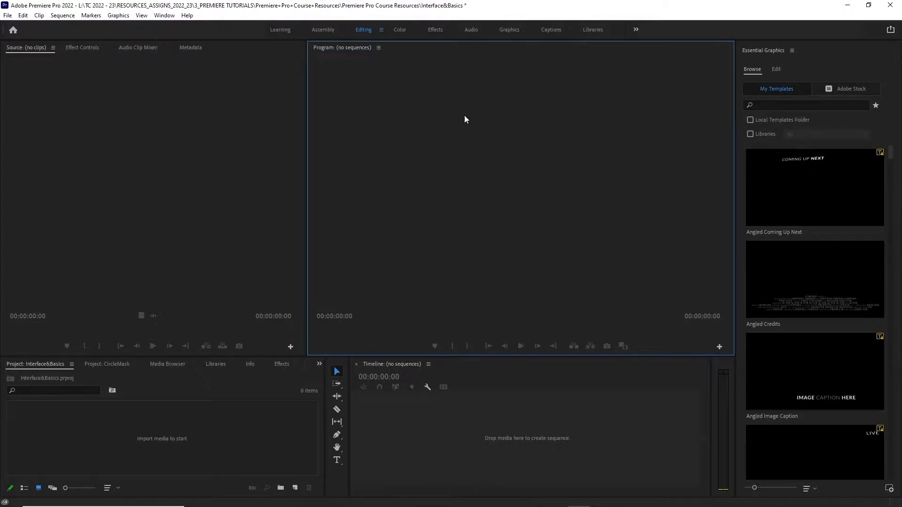
click(397, 451)
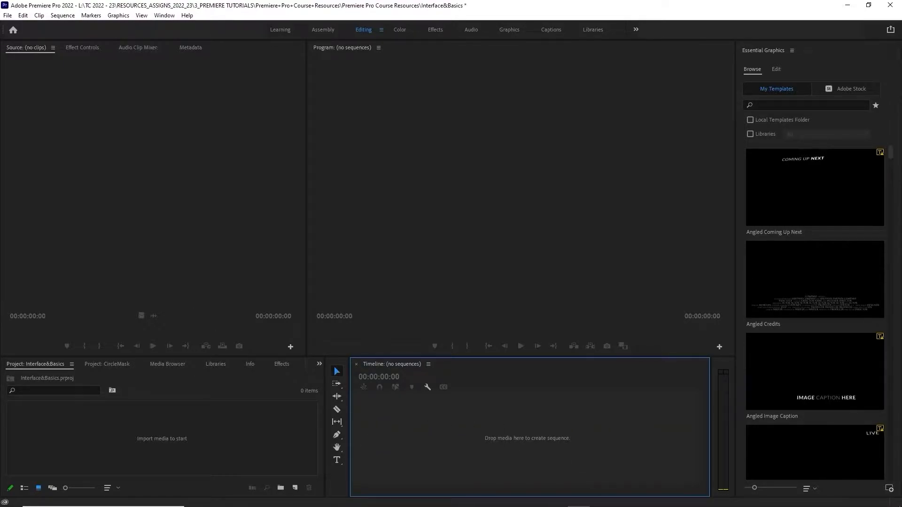
click(120, 139)
click(155, 462)
click(115, 197)
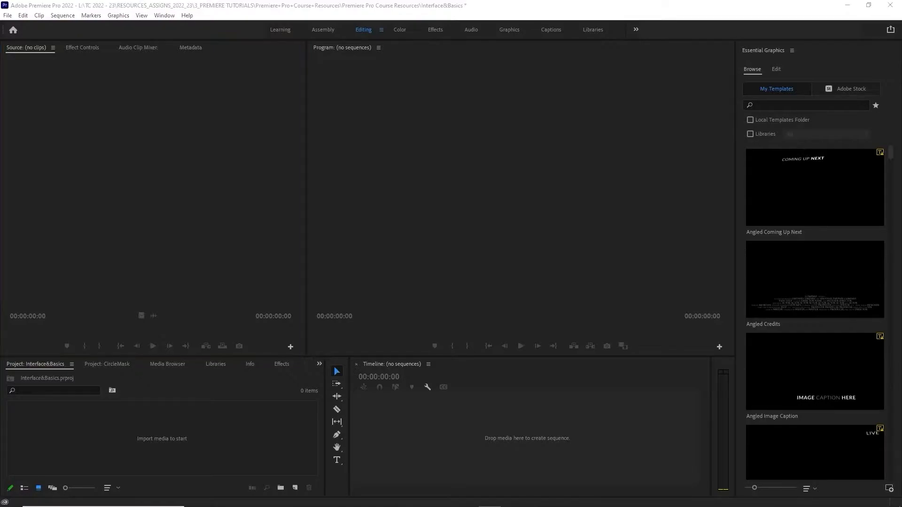
Compare the panel layouts of the Assembly, Editing and Effects workspaces
click(328, 30)
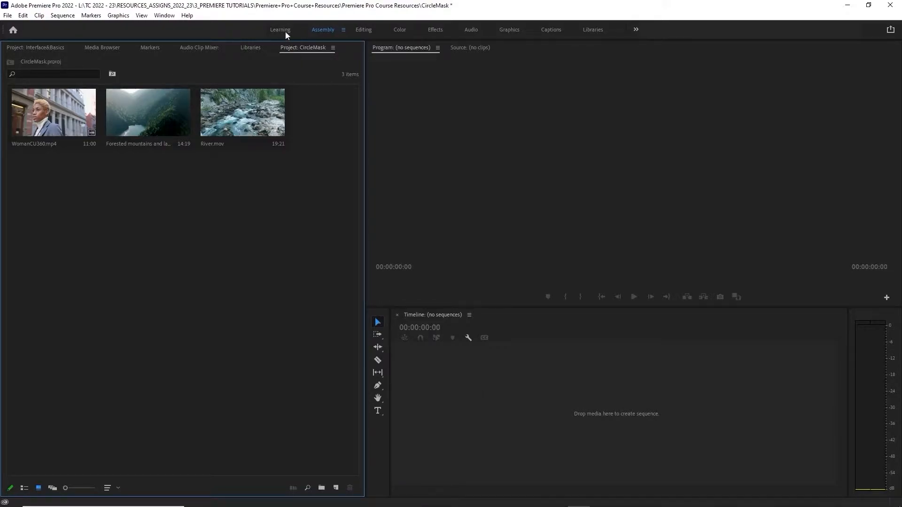
click(363, 31)
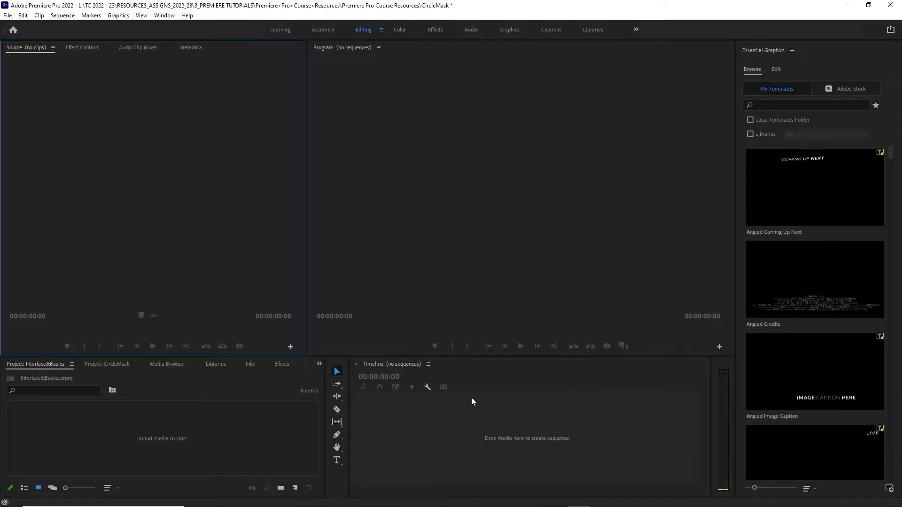
click(436, 31)
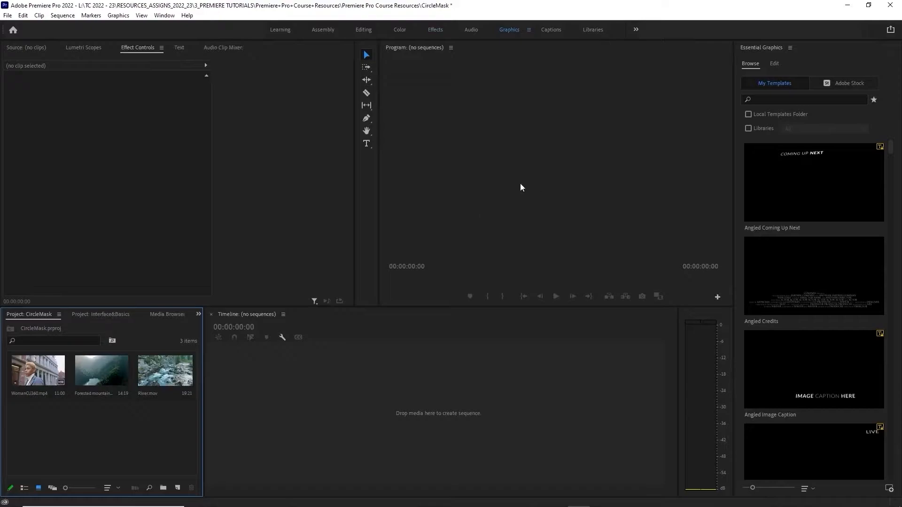
Switch to the Effects workspace and enlarge the Project panel in both height and width
click(437, 30)
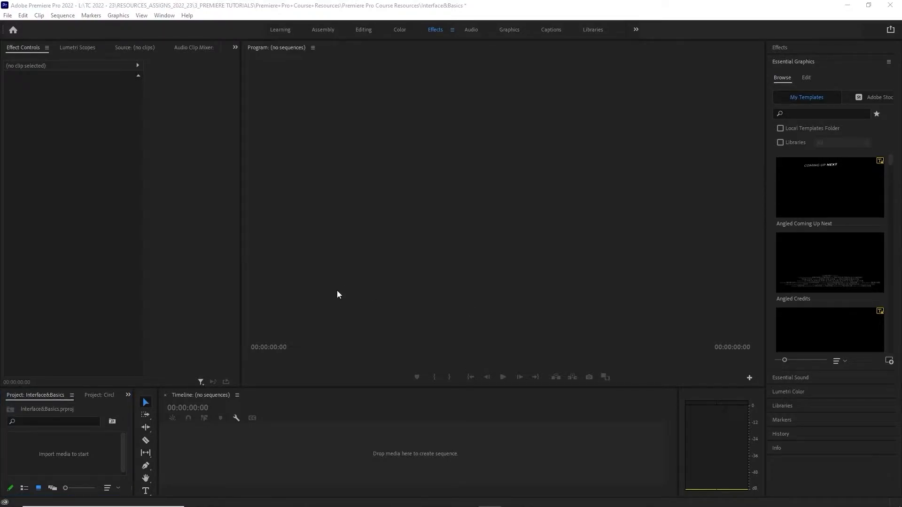
drag(98, 387, 118, 328)
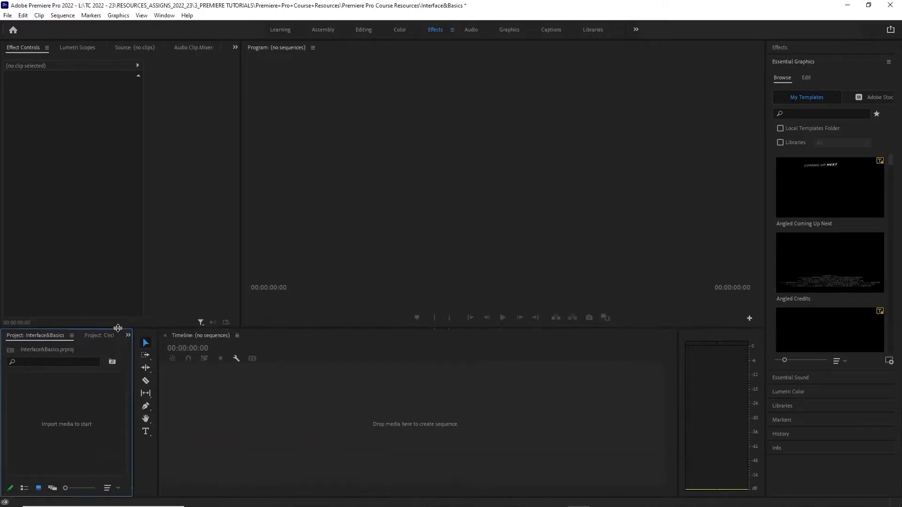
drag(132, 398, 231, 408)
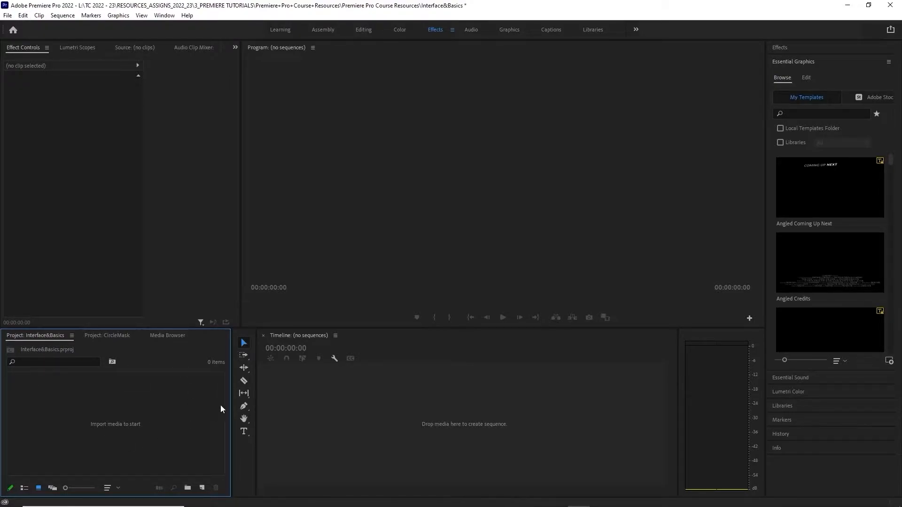
Start a media import into the Interface&Basics project and browse to the Stock footage folder in Premiere Pro Course Resources
right_click(107, 425)
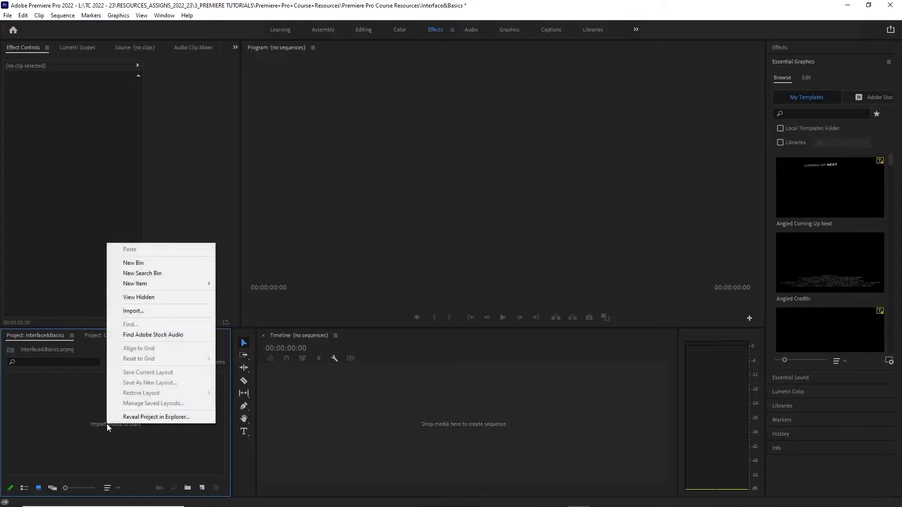
click(135, 310)
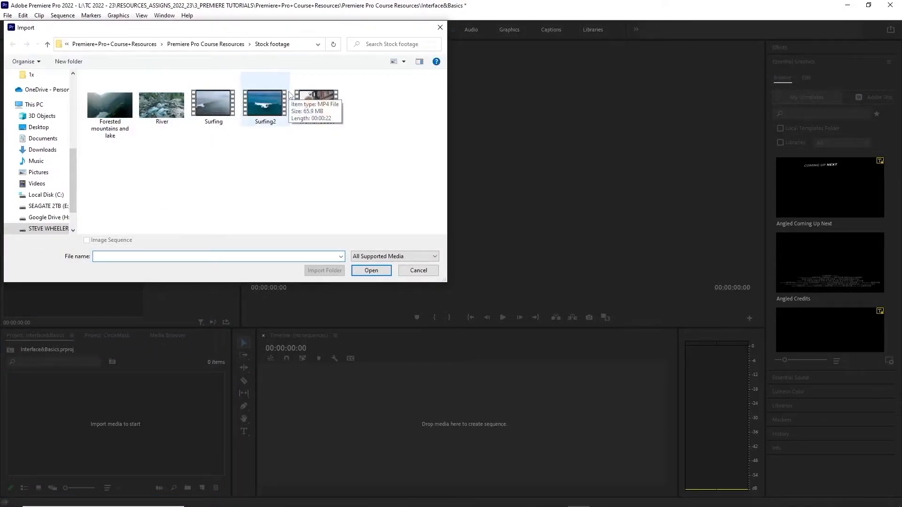
click(231, 44)
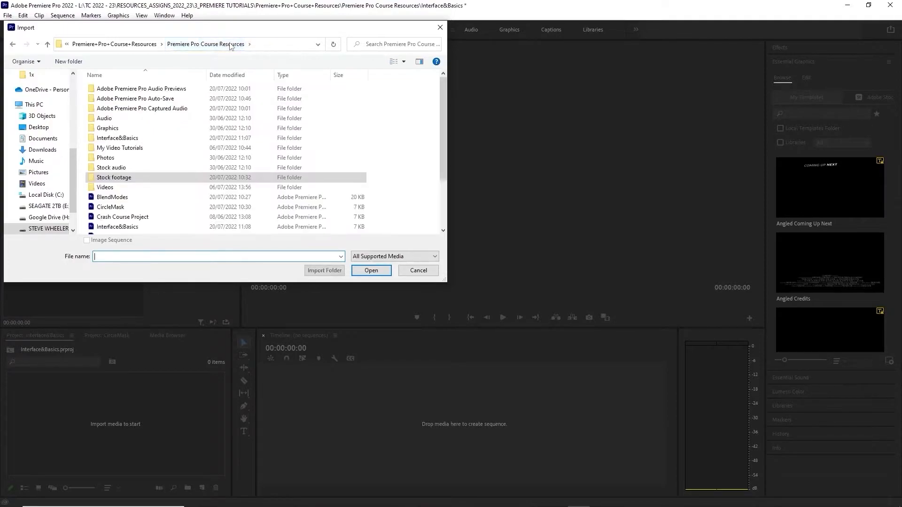
double_click(113, 178)
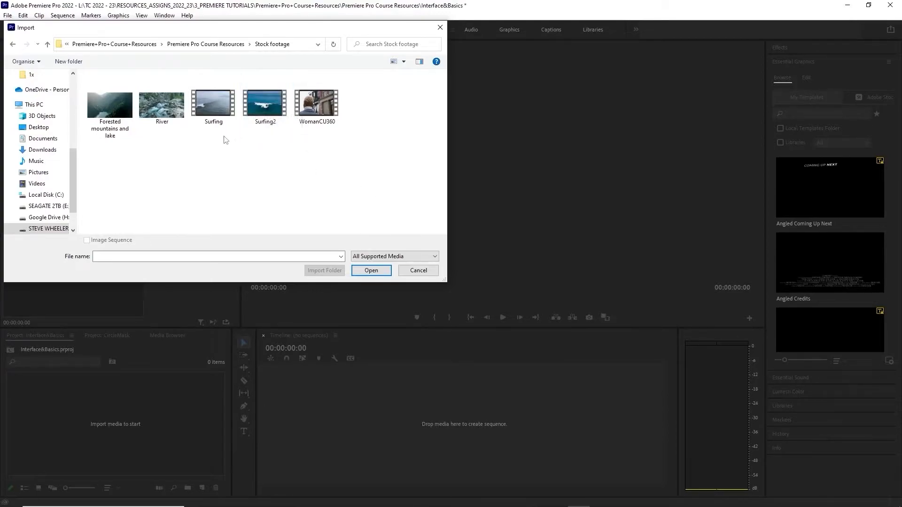
Import only the clips Forested mountains and lake, River and WomanCU360 from the Stock footage folder
click(111, 115)
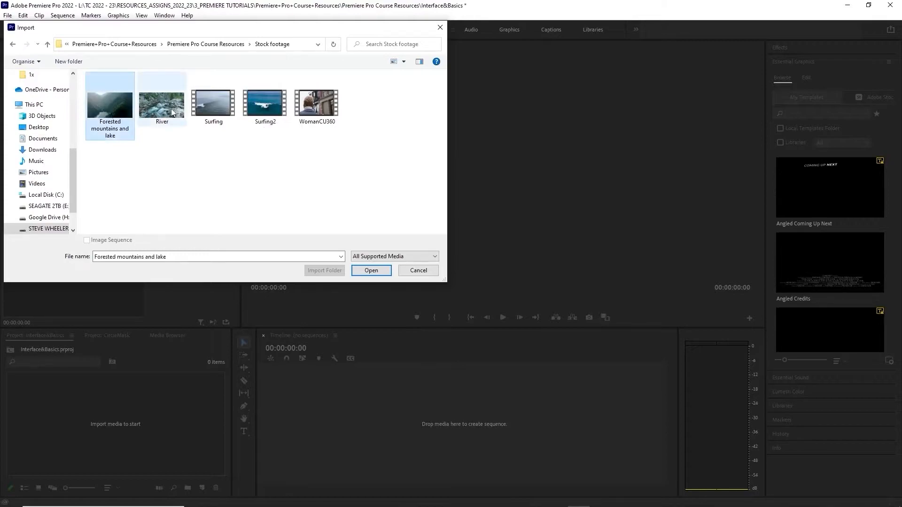
ctrl+click(161, 107)
shift+click(328, 111)
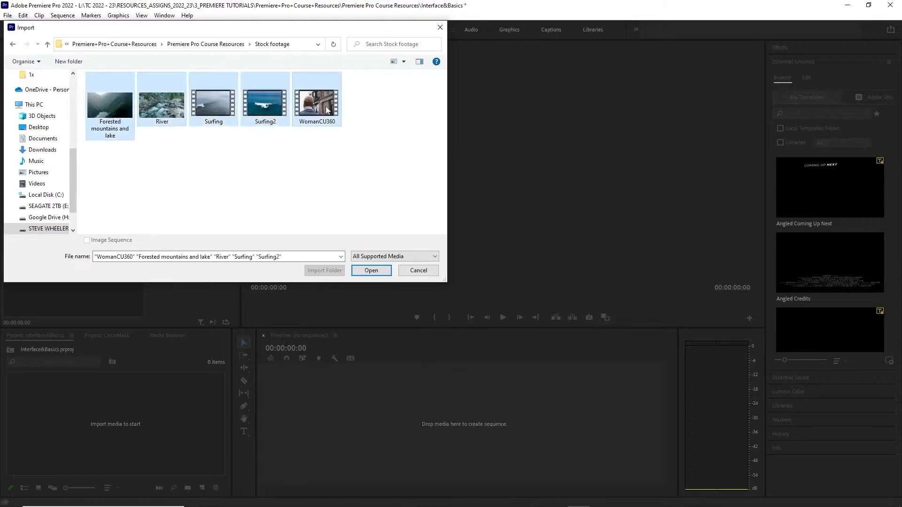
click(321, 160)
click(115, 110)
ctrl+click(155, 111)
ctrl+click(316, 104)
click(371, 271)
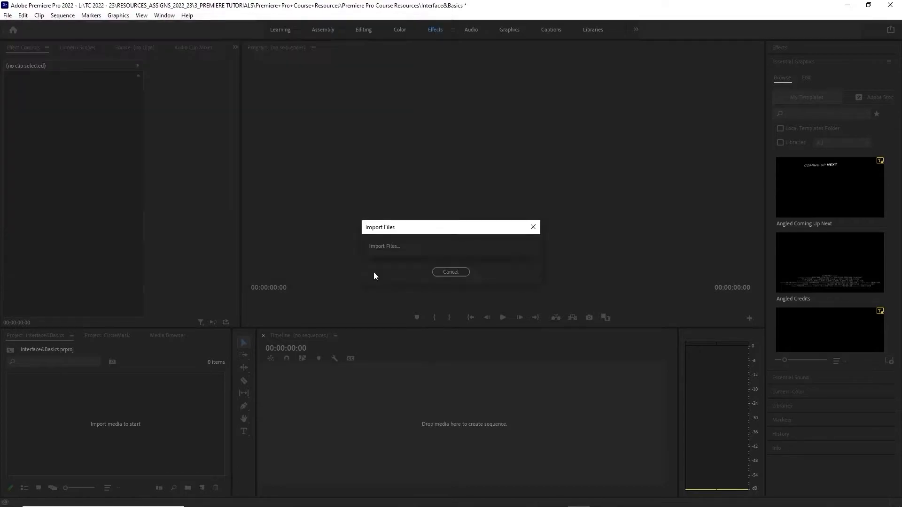
Show the imported clips in list view and return them to icon view
click(126, 466)
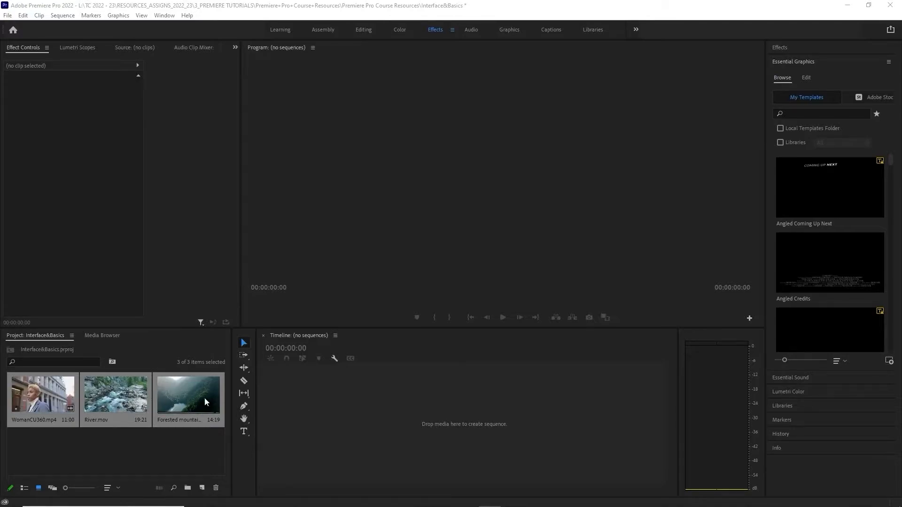
click(25, 490)
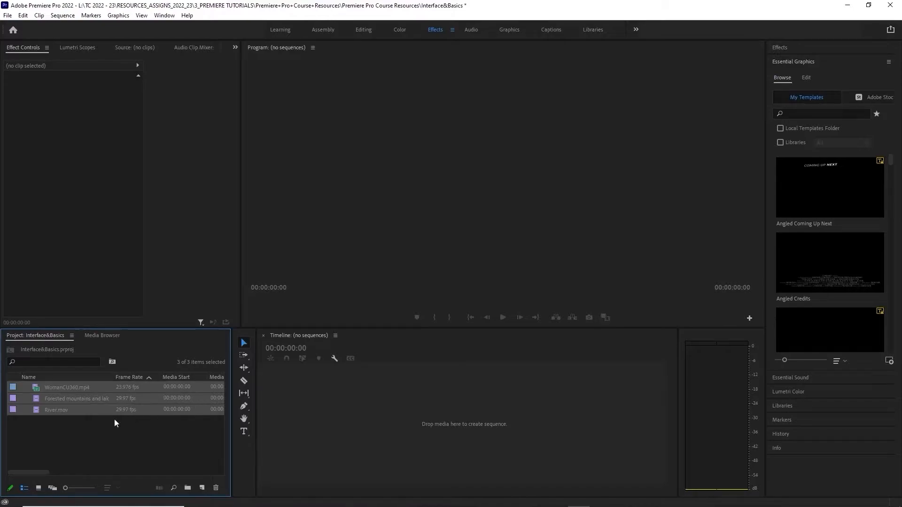
click(38, 488)
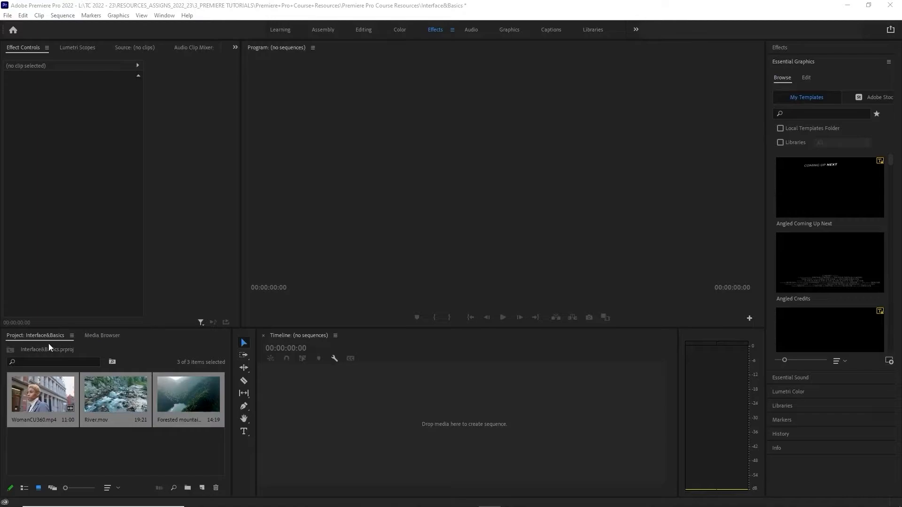
Open the MyClips project from the Premiere Pro Course Resources folder on the L: drive, inside TC 2022 - 23
click(7, 17)
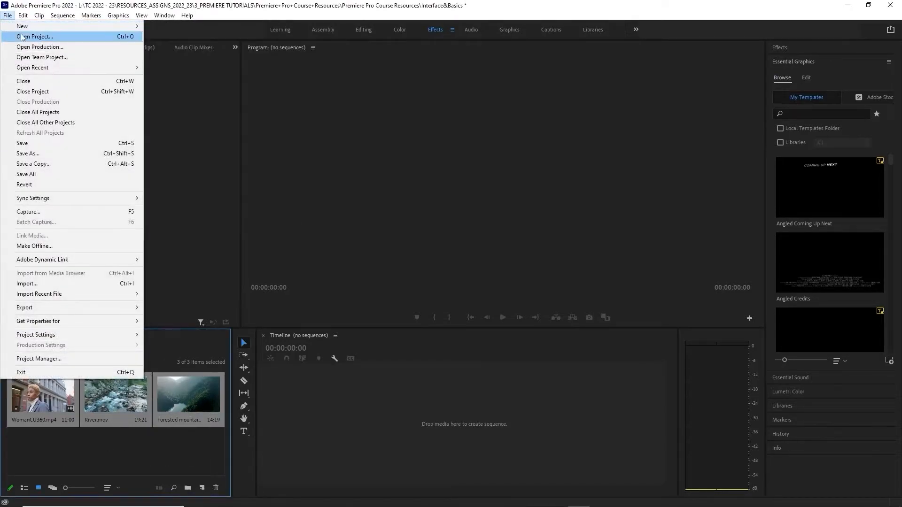
click(22, 37)
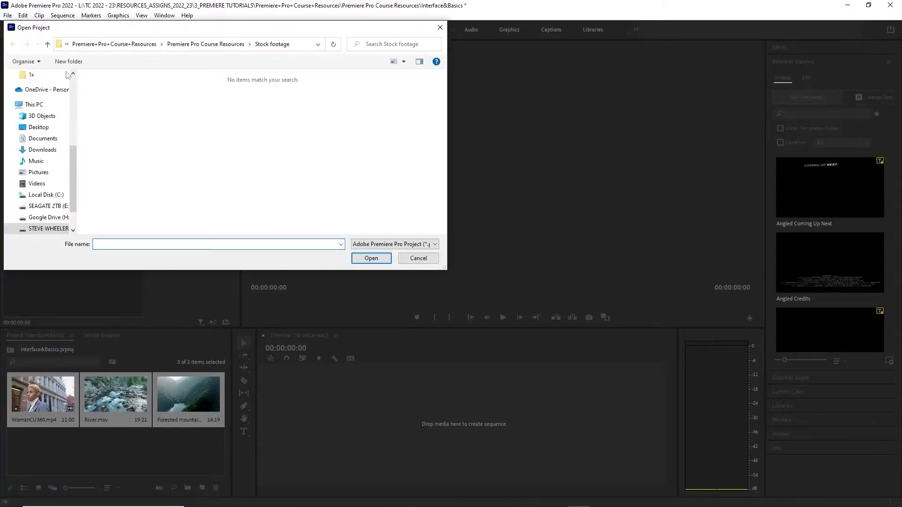
click(52, 229)
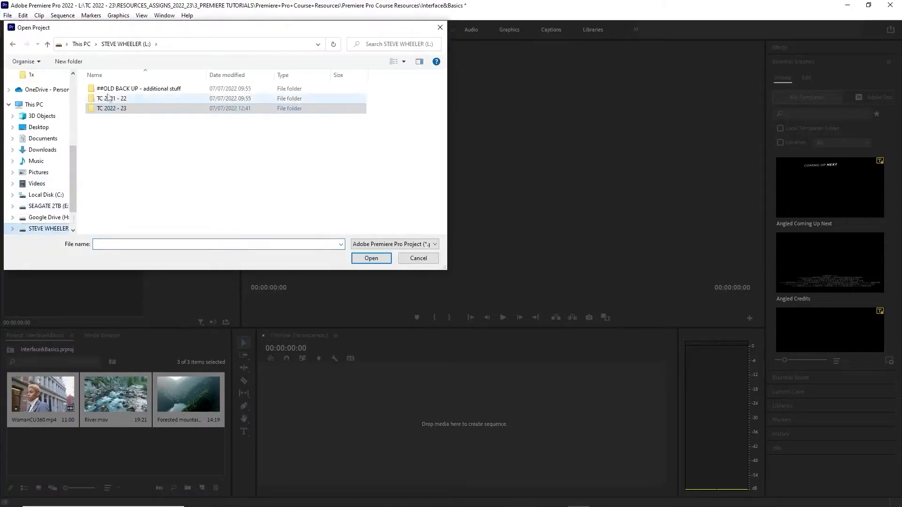
double_click(108, 110)
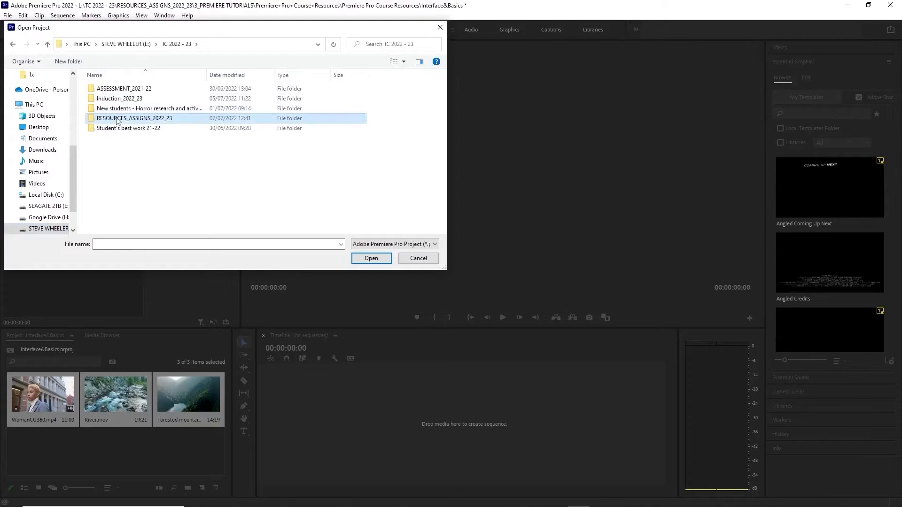
double_click(118, 118)
double_click(126, 138)
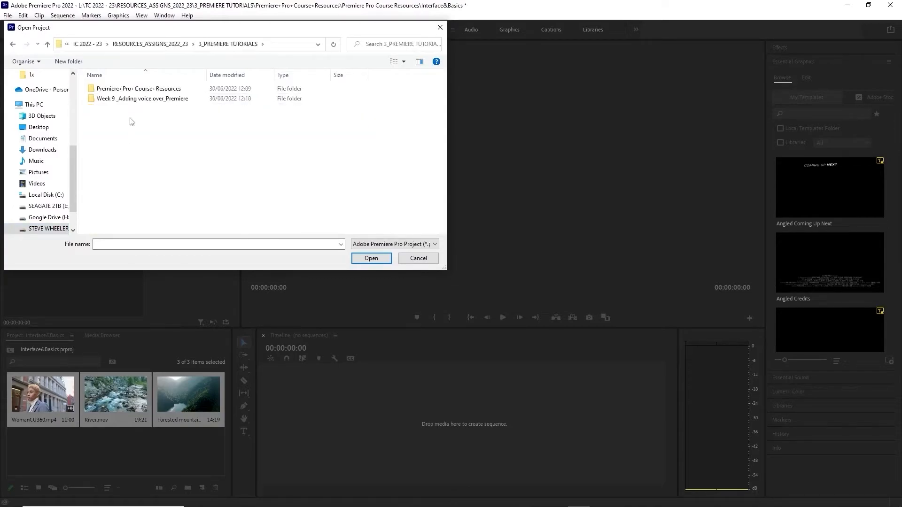
double_click(126, 89)
double_click(127, 88)
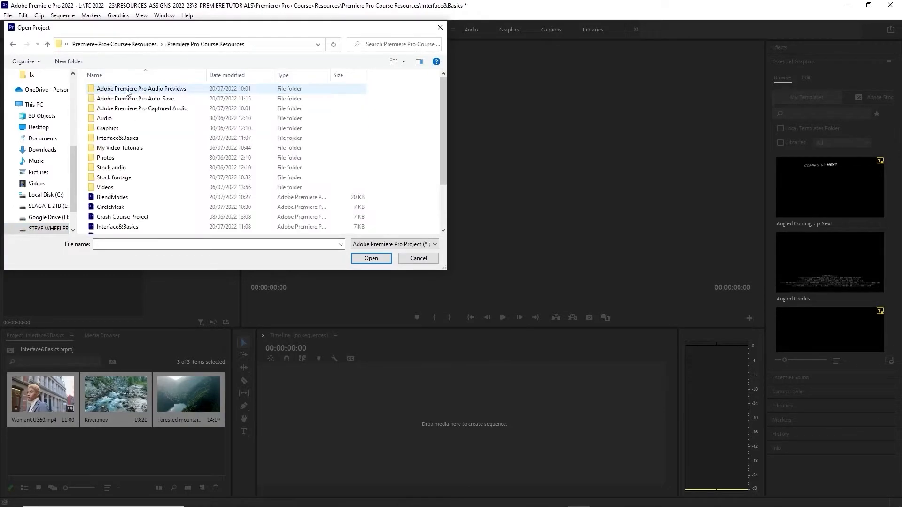
scroll(143, 175, down, 2)
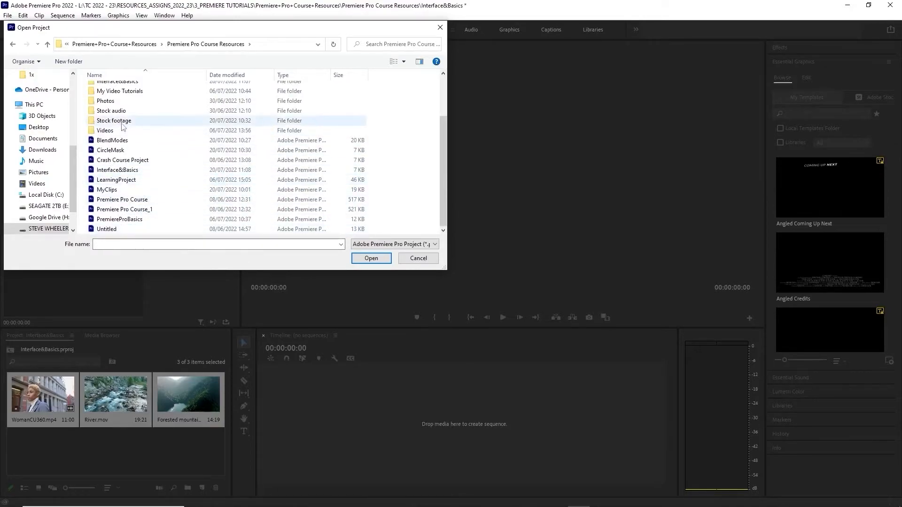
double_click(115, 190)
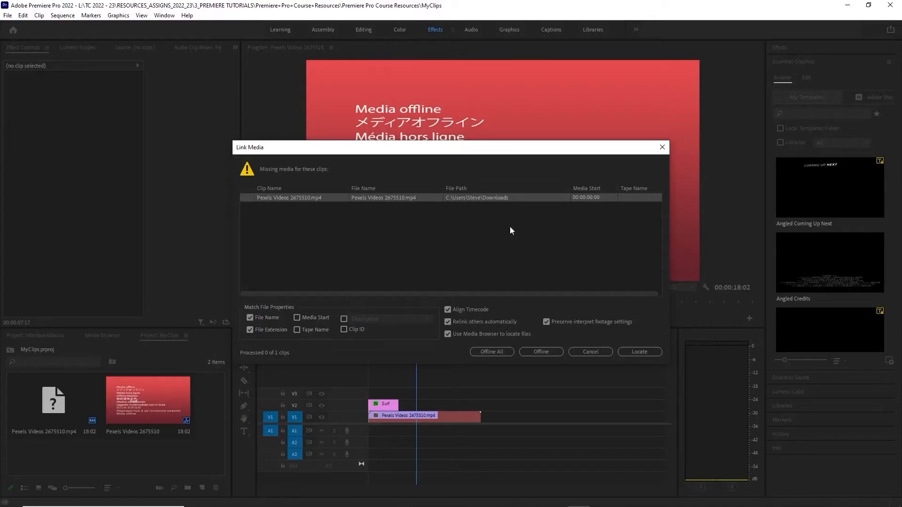
Start locating the missing video and browse the L: drive through TC 2022 - 23 and RESOURCES_ASSIGNS_2022_23 to 3_PREMIERE TUTORIALS
click(638, 353)
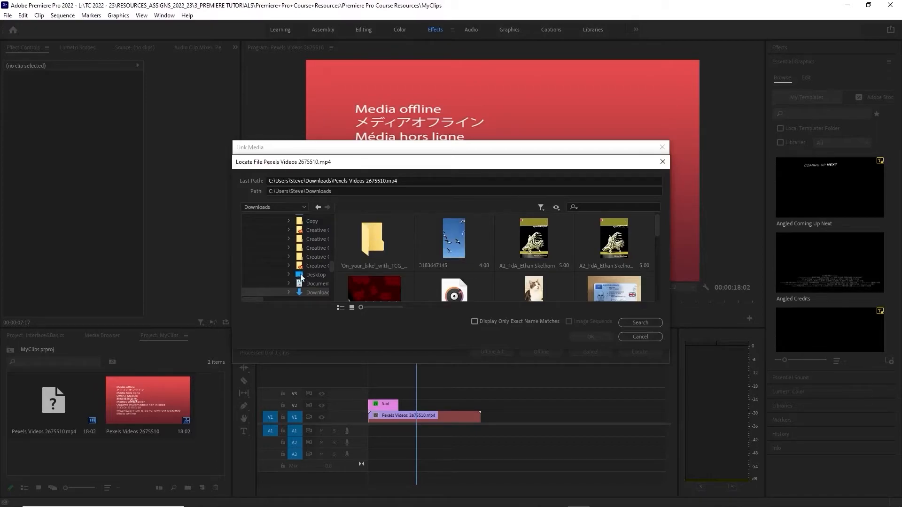
scroll(323, 231, down, 3)
scroll(323, 230, down, 3)
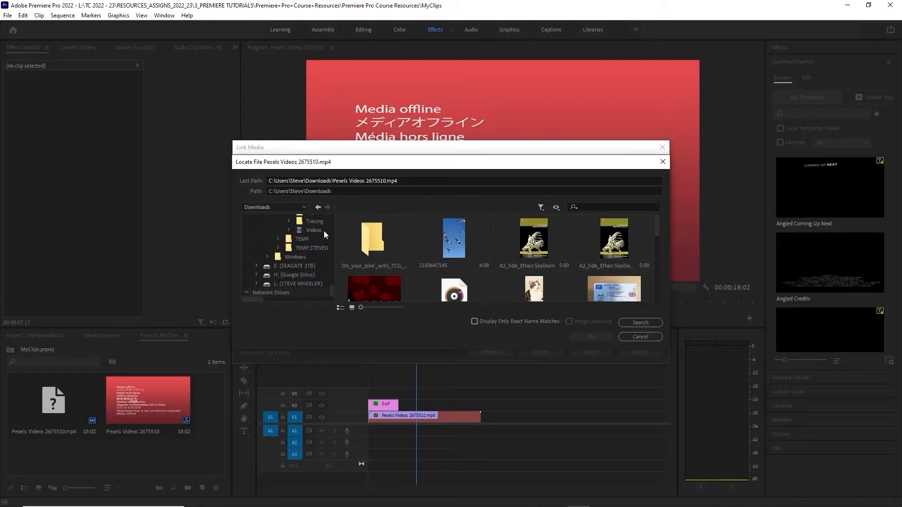
click(307, 283)
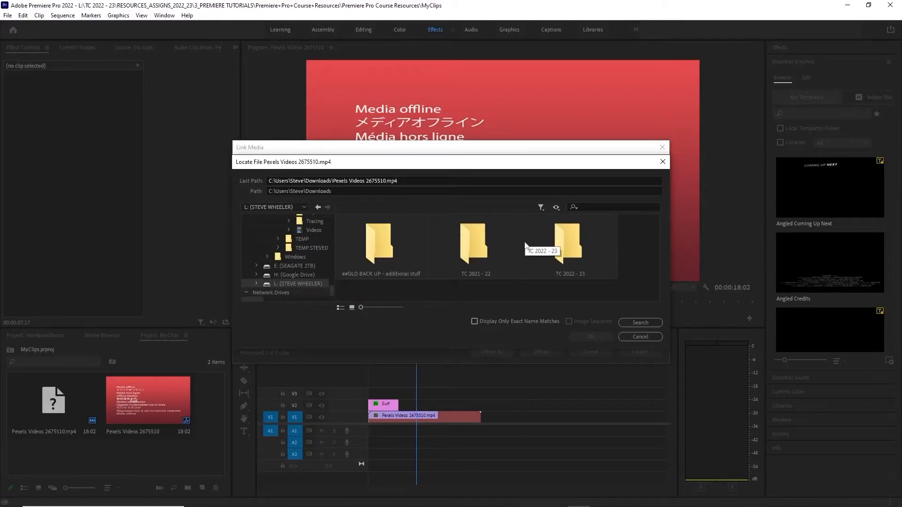
double_click(569, 244)
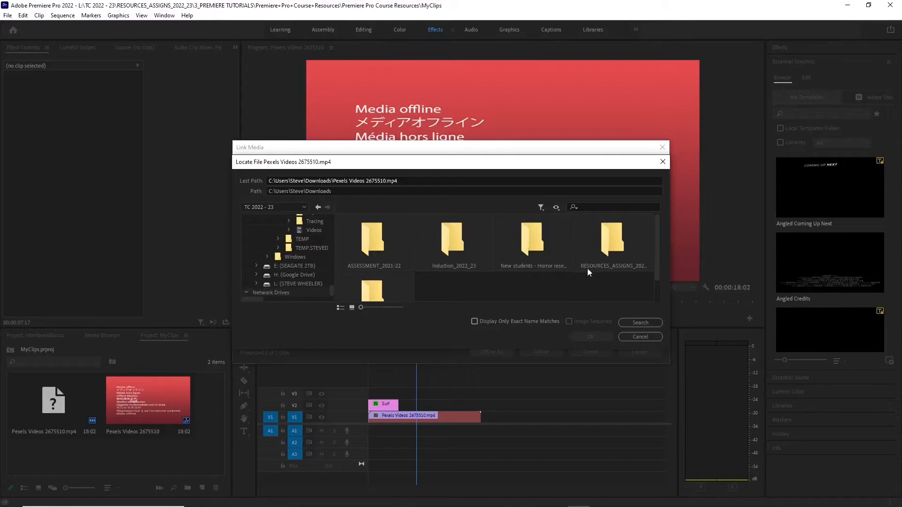
scroll(578, 268, down, 1)
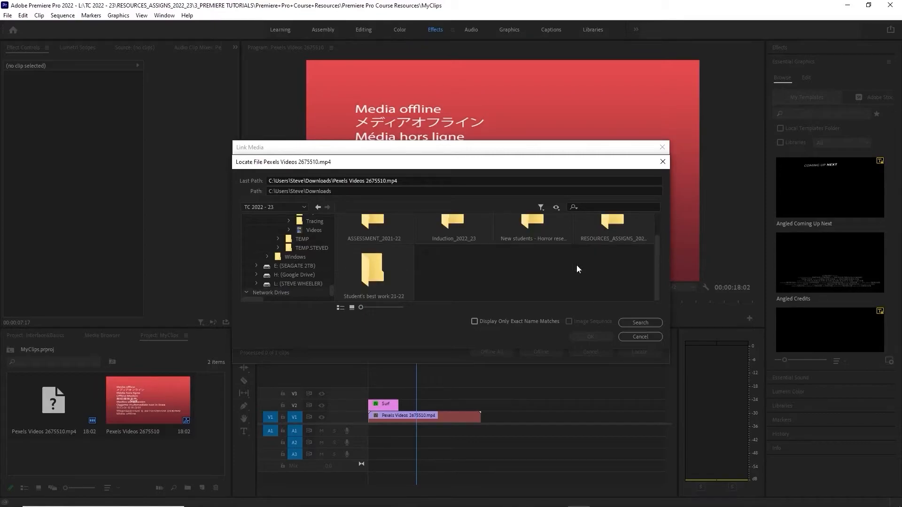
double_click(608, 223)
scroll(555, 241, up, 1)
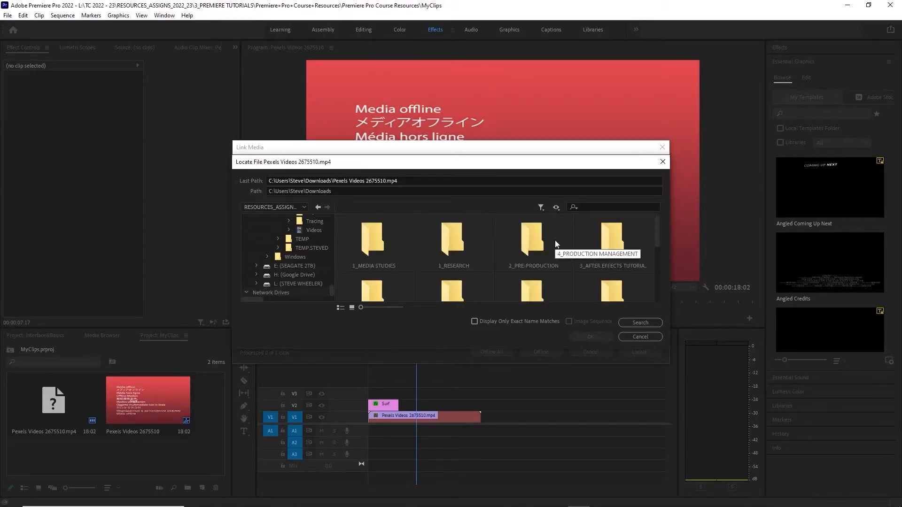
scroll(497, 238, down, 1)
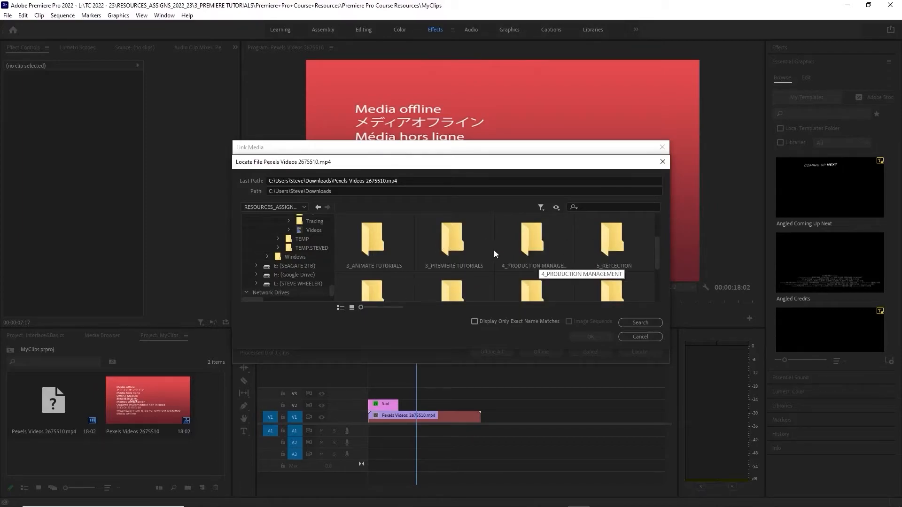
double_click(458, 237)
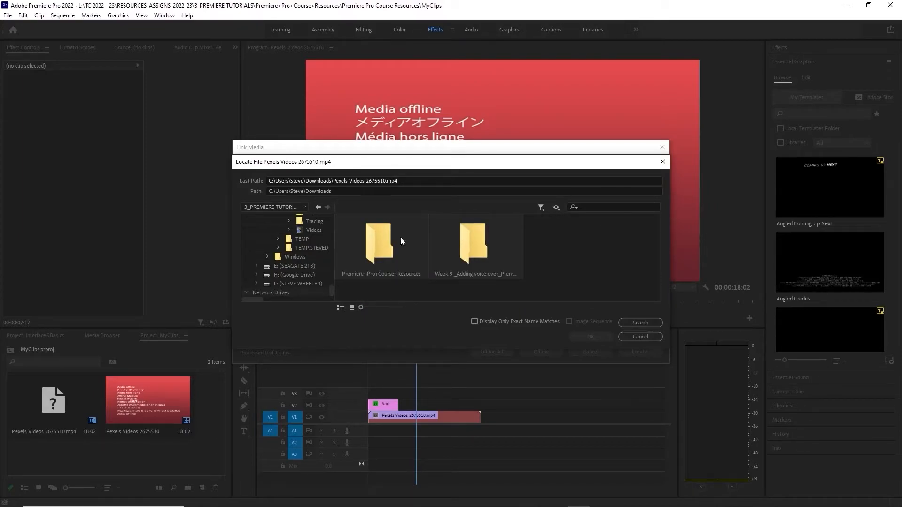
Relink the missing Pexels Videos 2675510.mp4 to the Surfing clip in the Stock footage folder of Premiere Pro Course Resources
double_click(385, 235)
double_click(383, 238)
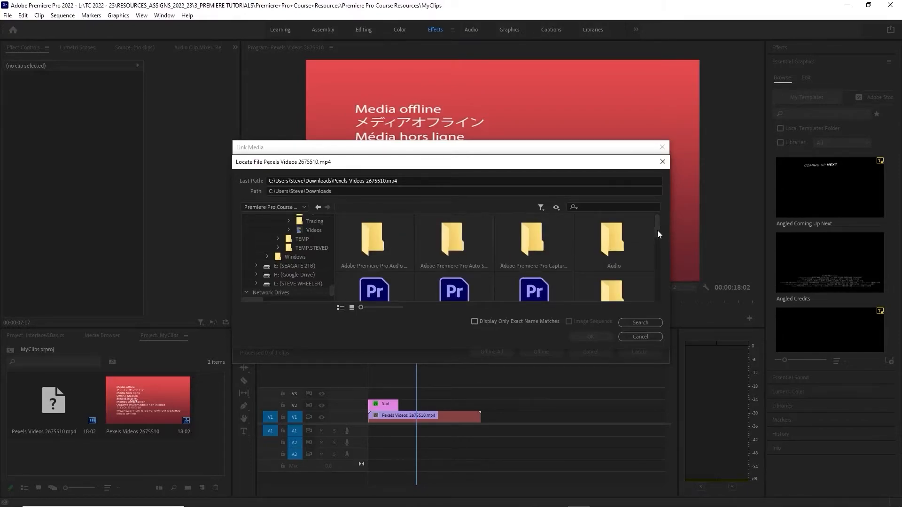
drag(656, 230, 653, 291)
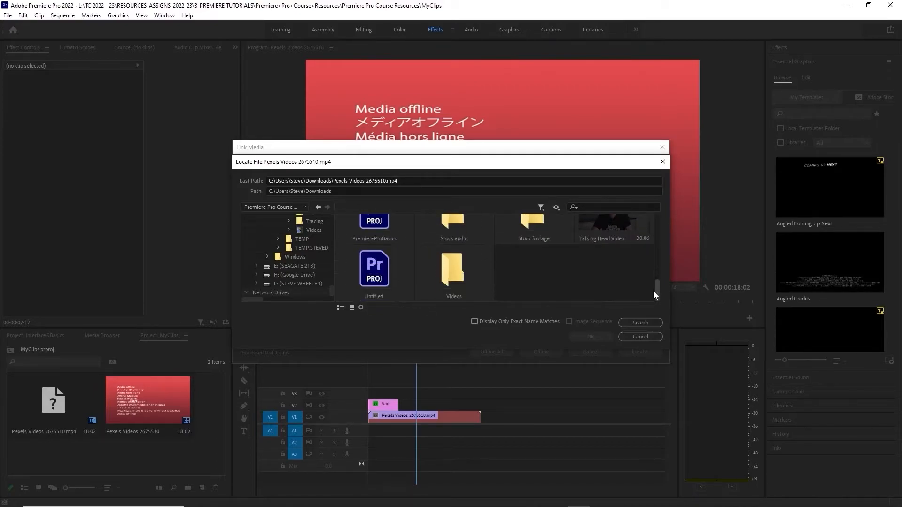
double_click(531, 232)
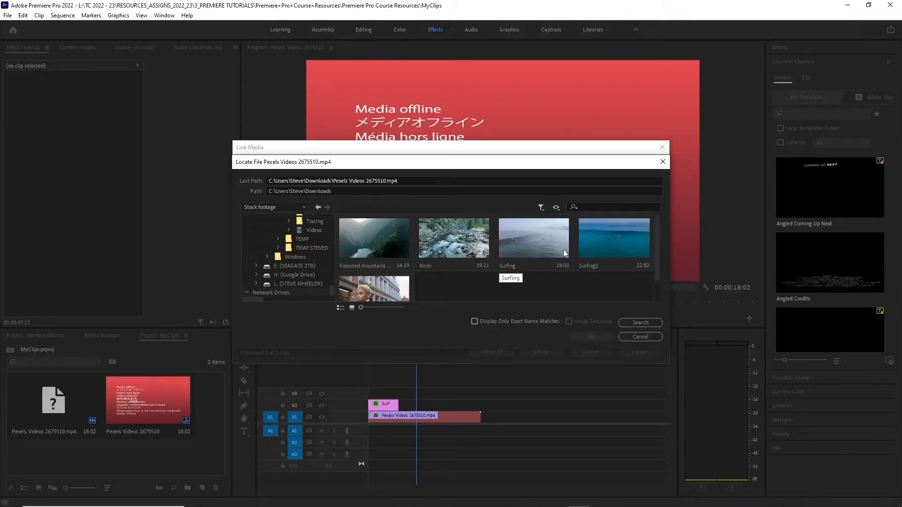
click(534, 233)
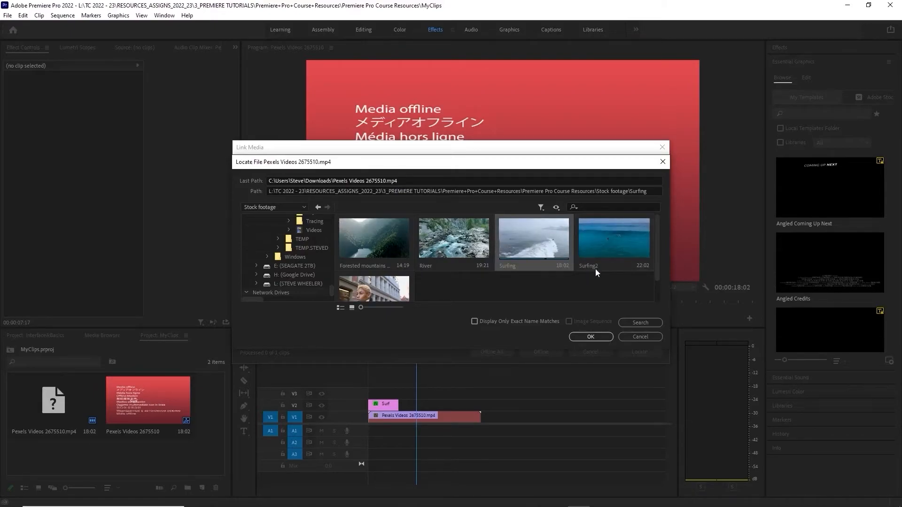
click(592, 338)
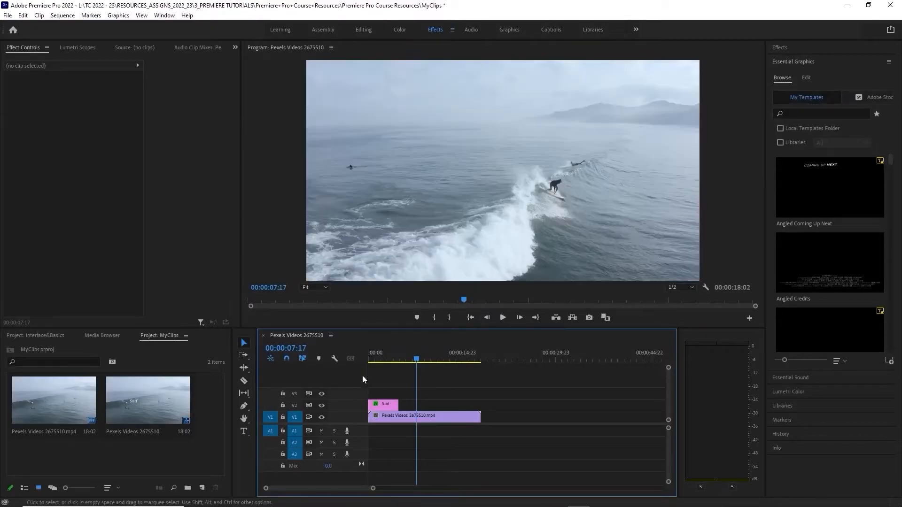
right_click(119, 465)
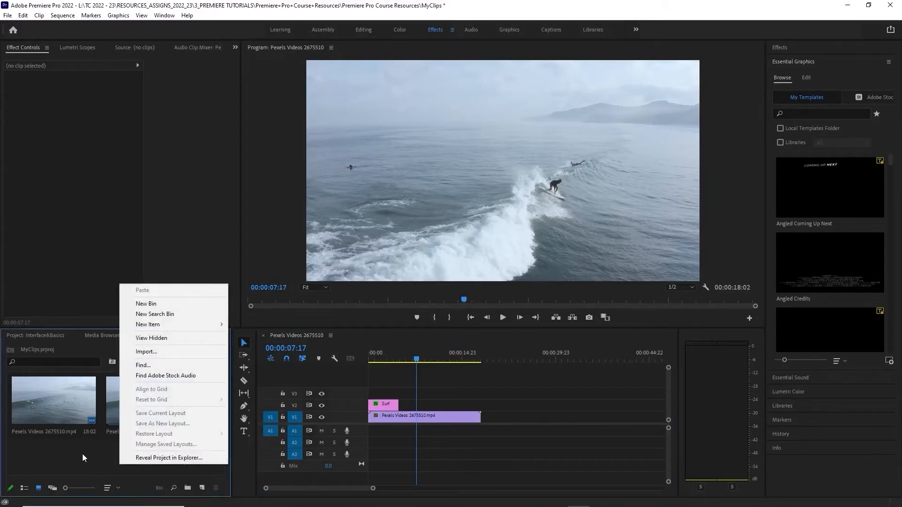
click(152, 351)
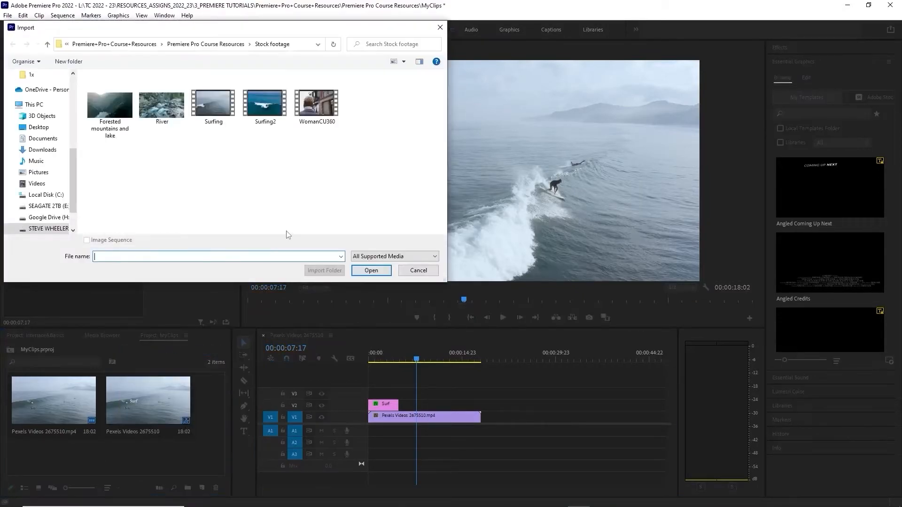
click(418, 270)
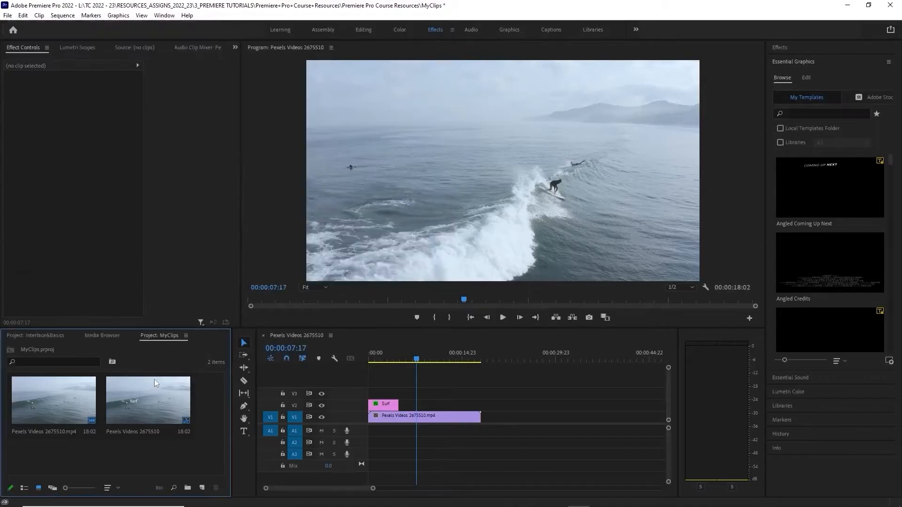
click(109, 335)
click(159, 335)
right_click(158, 457)
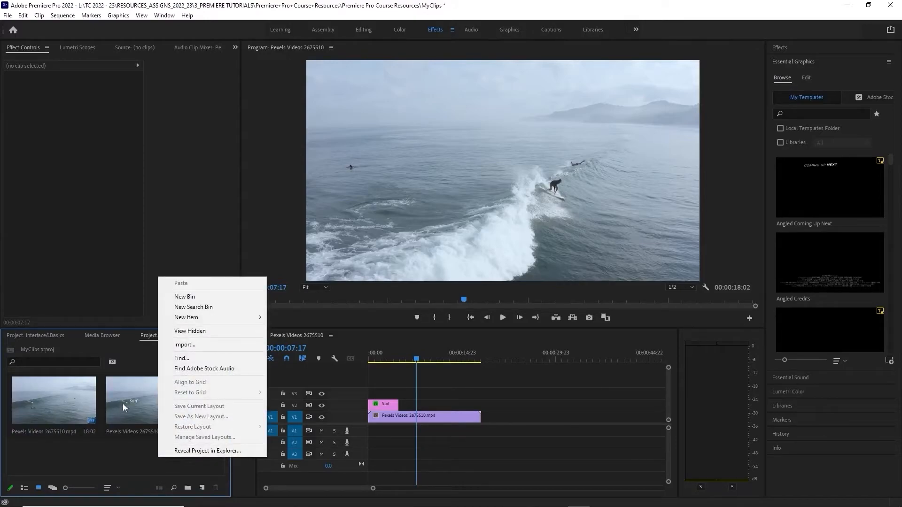
click(124, 465)
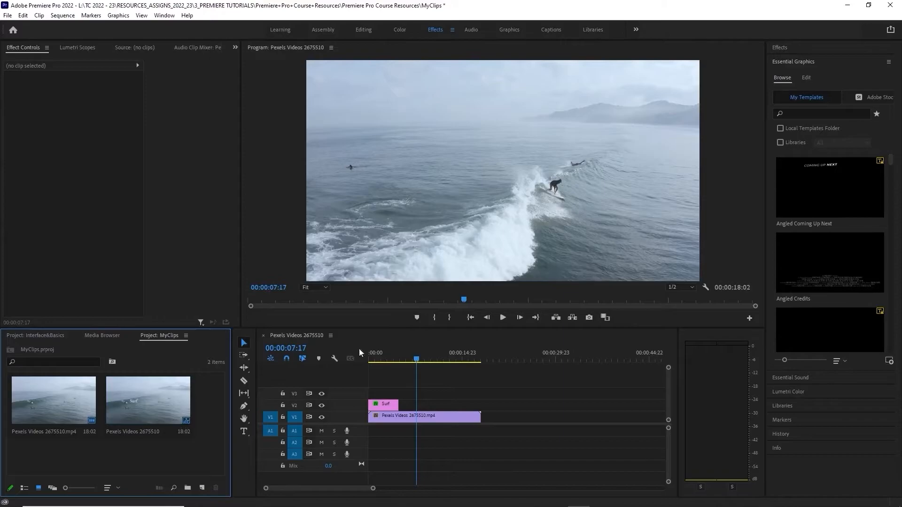
Play the surfing sequence from its start and stop playback within the first second
drag(416, 360, 350, 356)
key(space)
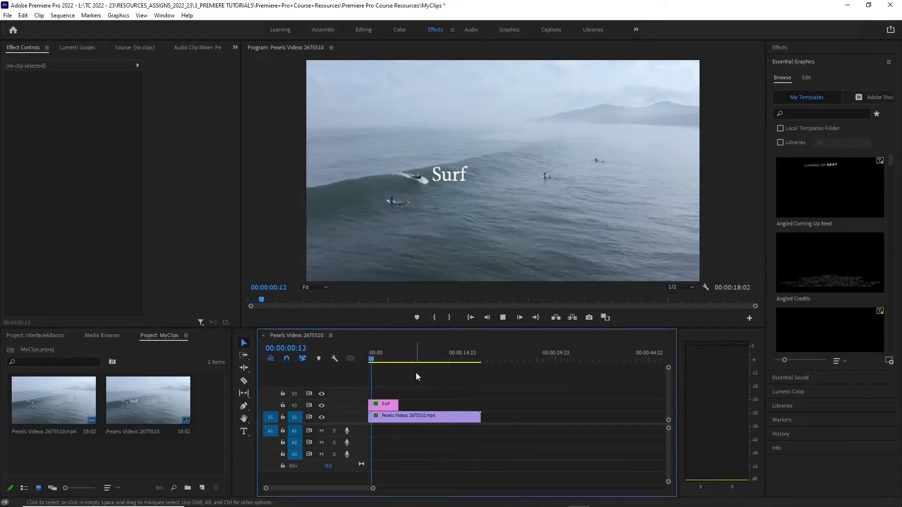
key(space)
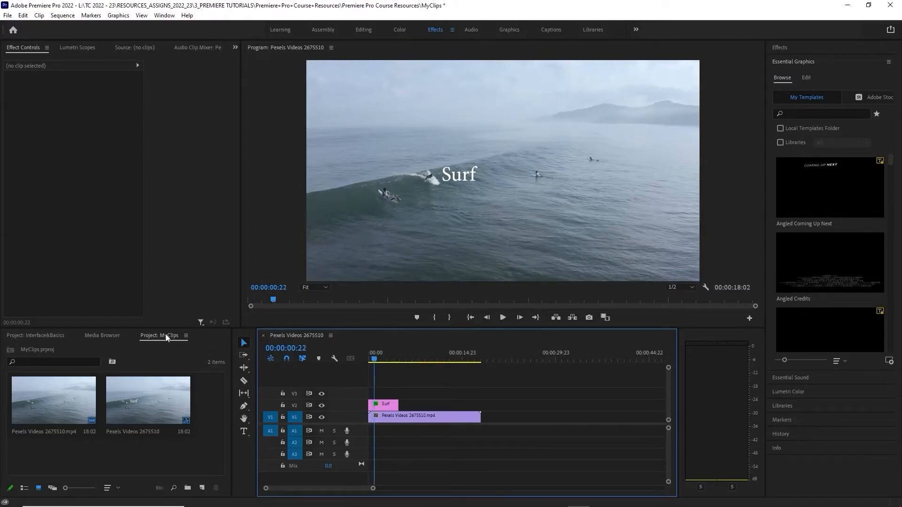
Place the MyClips project directly after Interface&Basics, ahead of the Media Browser, and switch between the two projects to compare their contents
drag(165, 340, 111, 342)
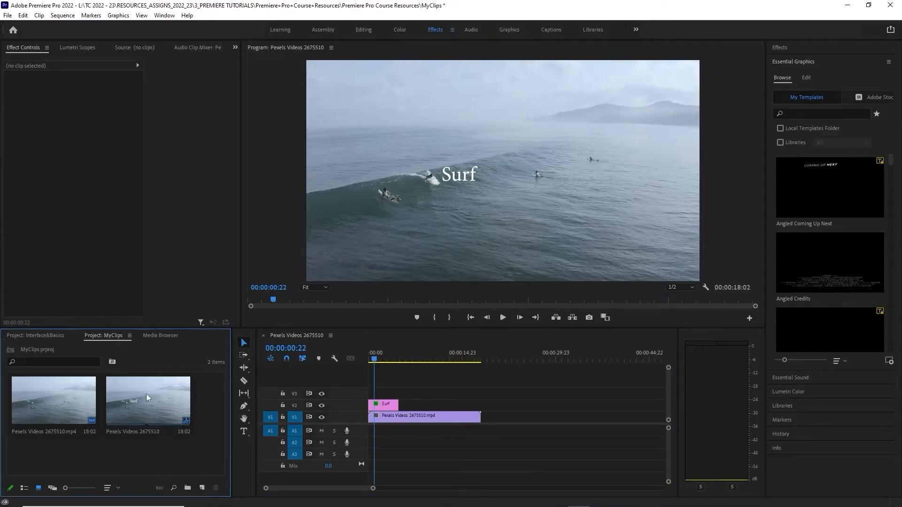
click(33, 334)
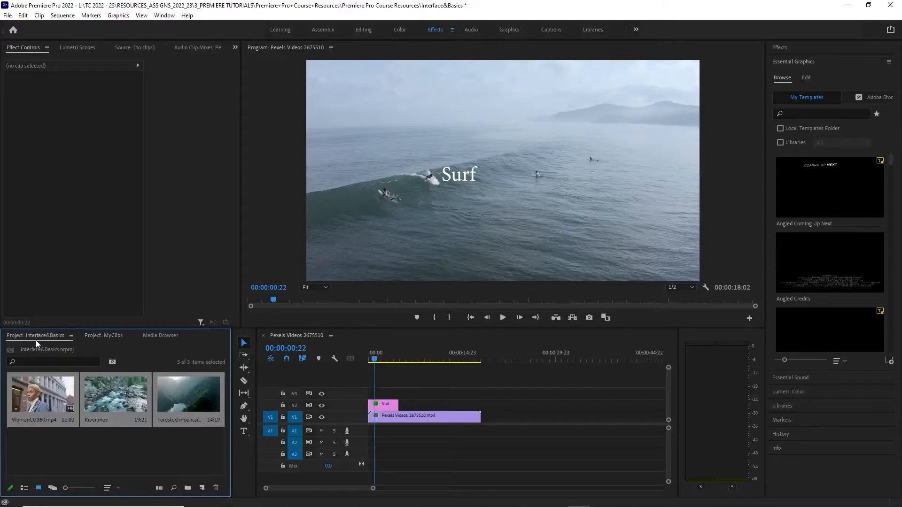
click(113, 336)
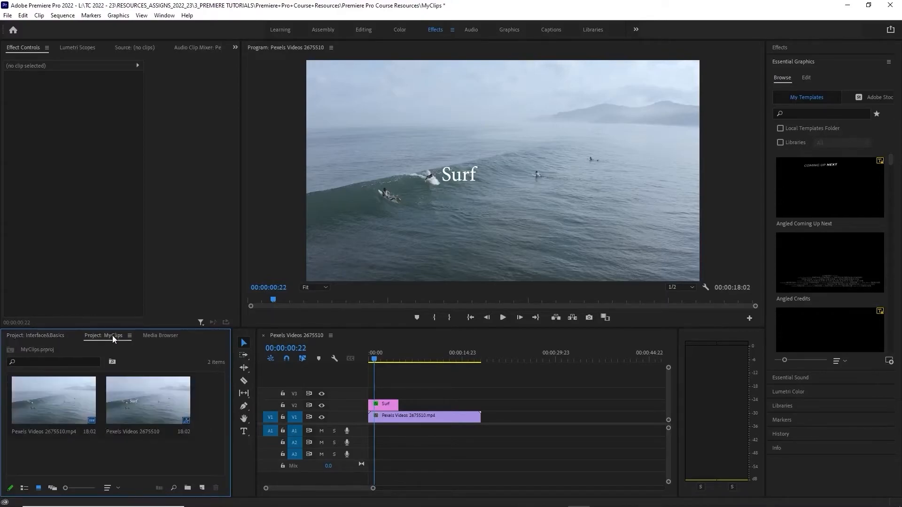
click(40, 334)
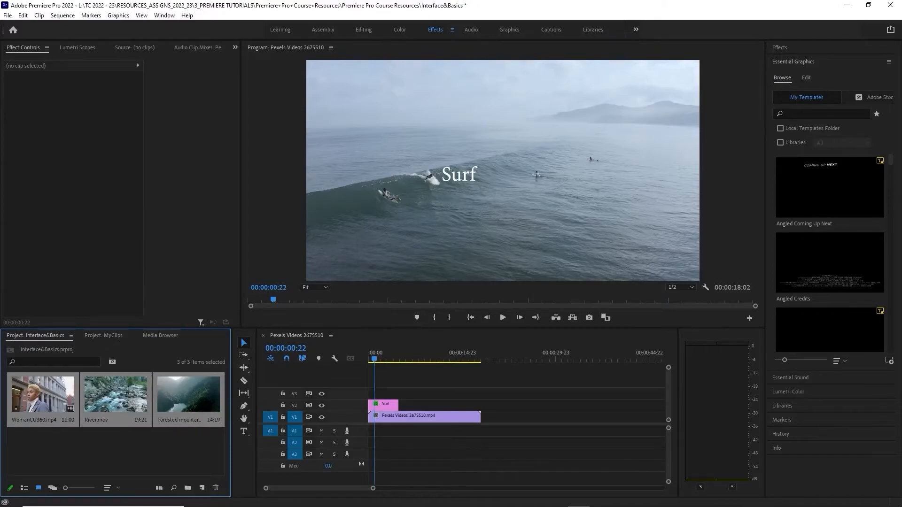
click(103, 335)
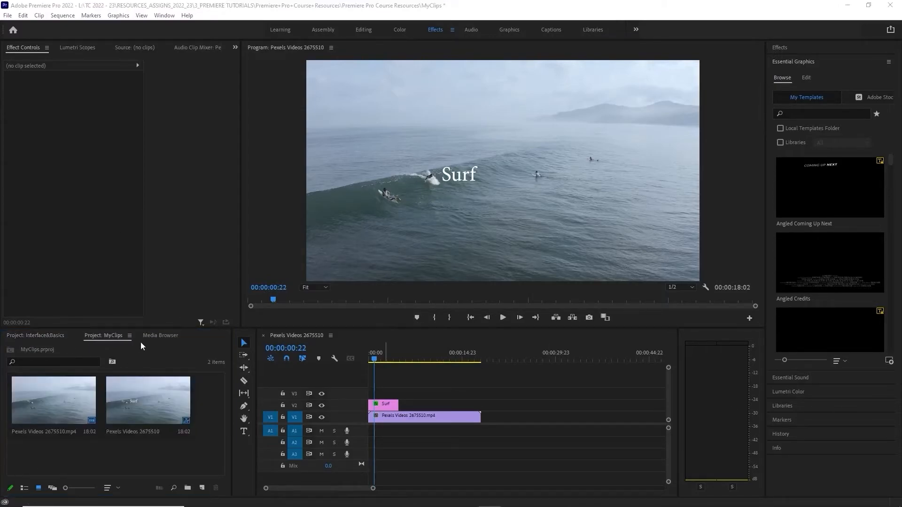
Browse in the Media Browser through TC 2022 - 23 and RESOURCES_ASSIGNS_2022_23 to the 3_PREMIERE TUTORIALS folder
click(158, 335)
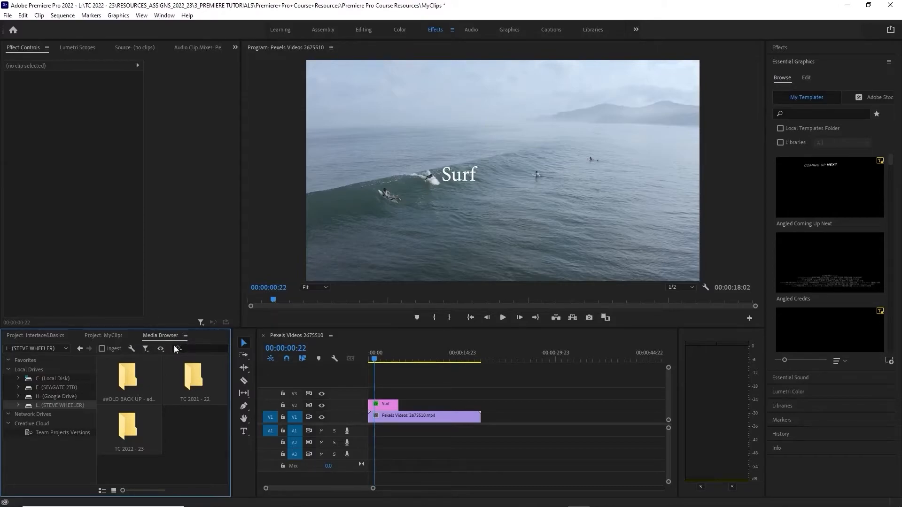
double_click(124, 422)
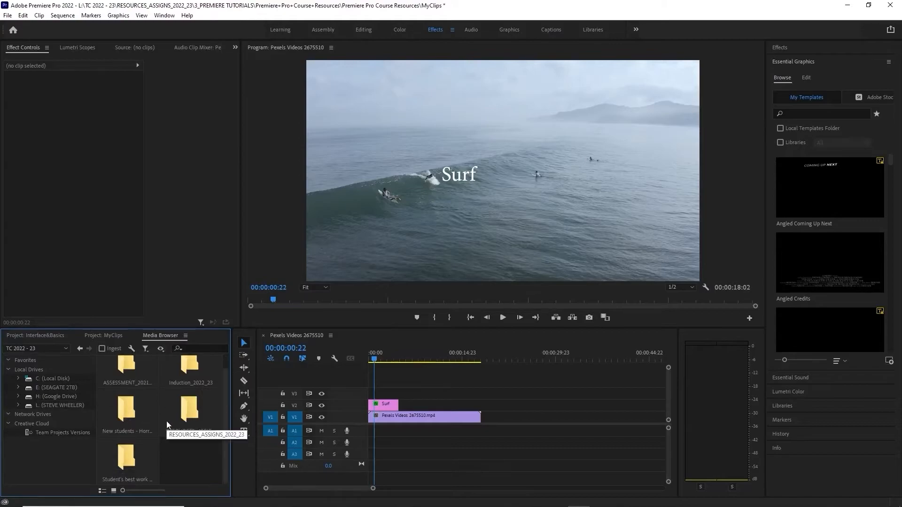
double_click(190, 420)
scroll(188, 408, down, 5)
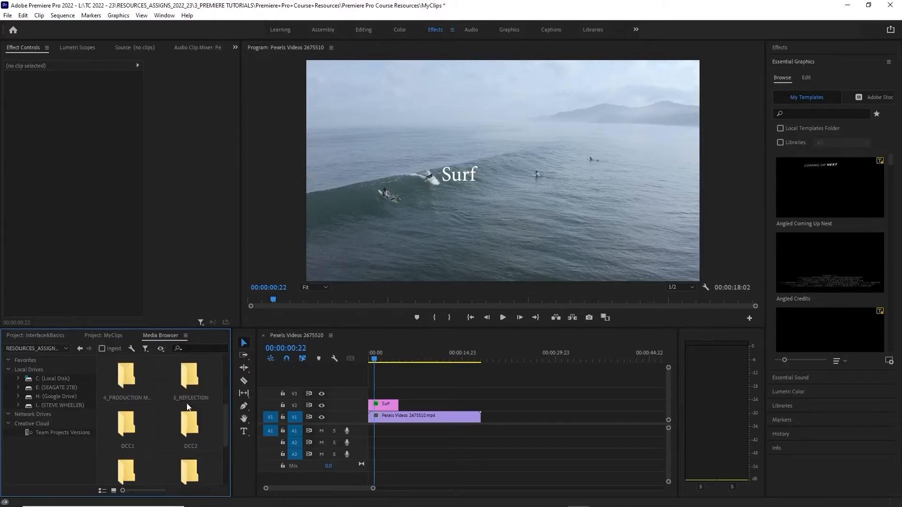
scroll(197, 425, up, 5)
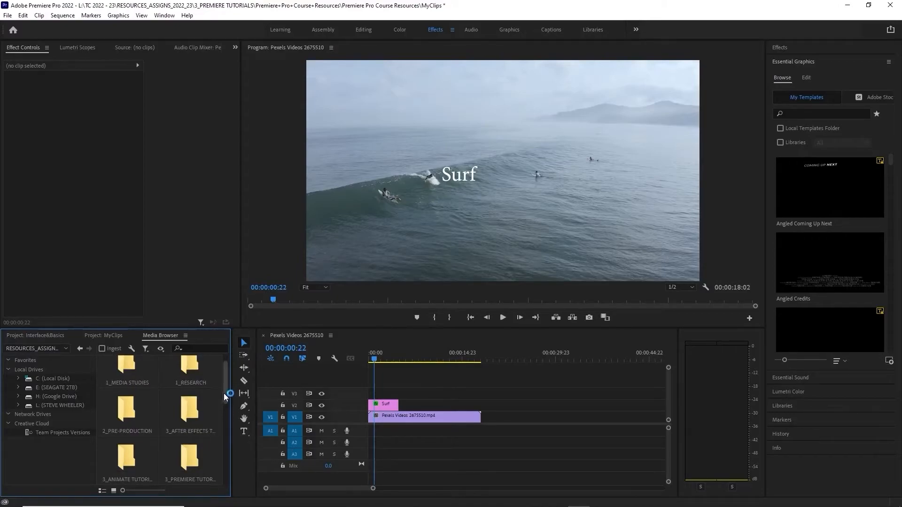
scroll(220, 437, down, 5)
drag(220, 482, 230, 398)
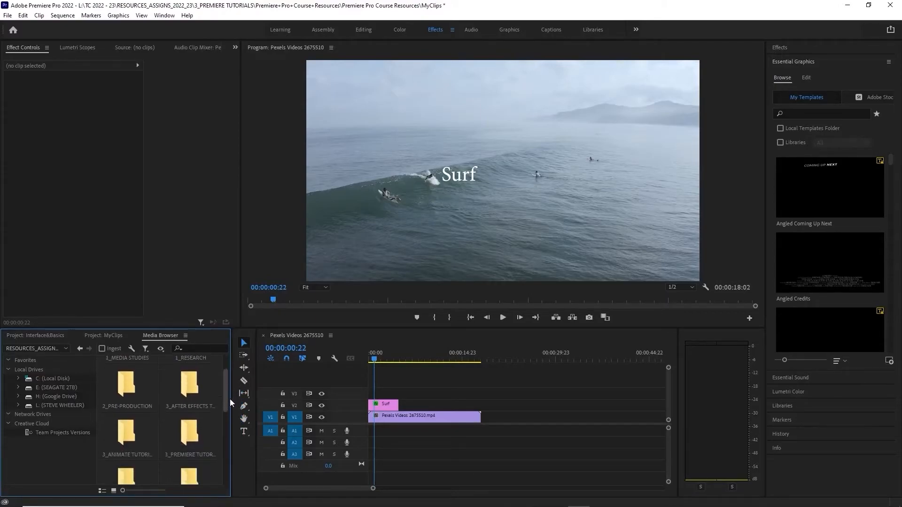
double_click(192, 436)
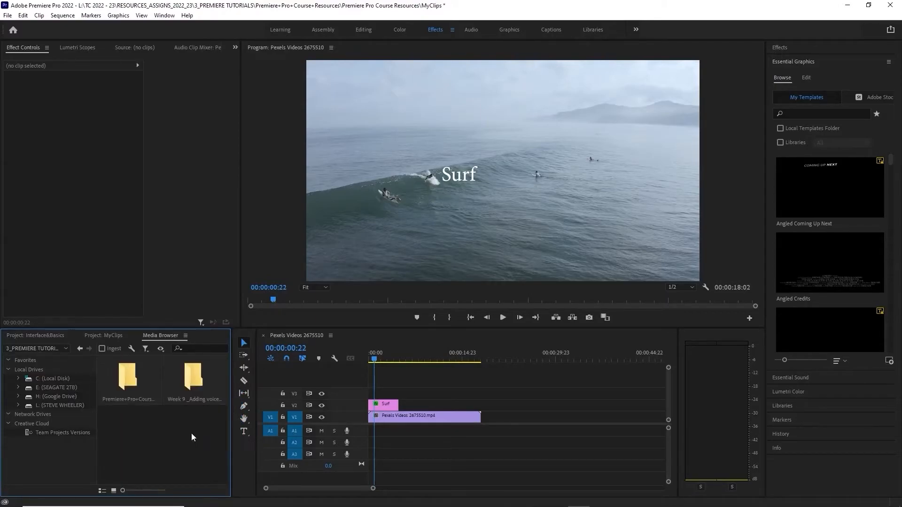
Open the Stock footage folder inside Premiere Pro Course Resources in the Media Browser, and return to the Interface&Basics project
double_click(128, 379)
double_click(130, 384)
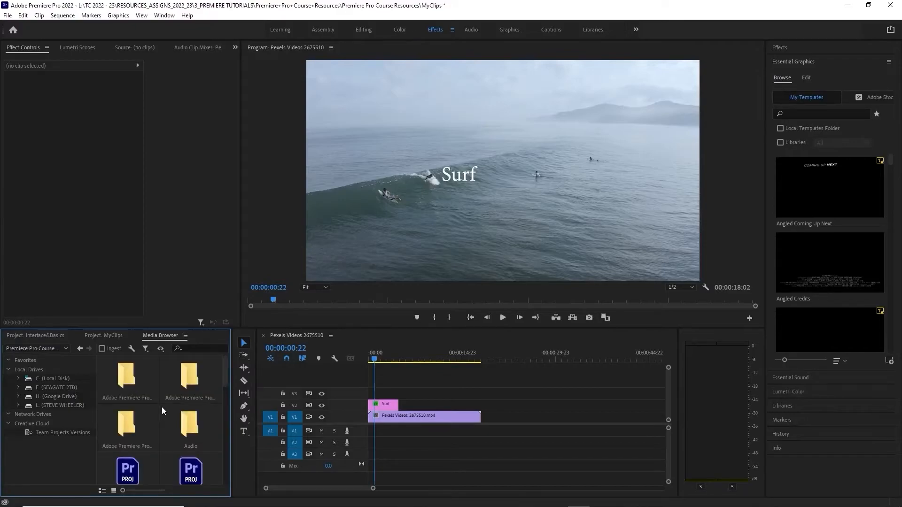
scroll(179, 444, down, 3)
drag(227, 416, 224, 466)
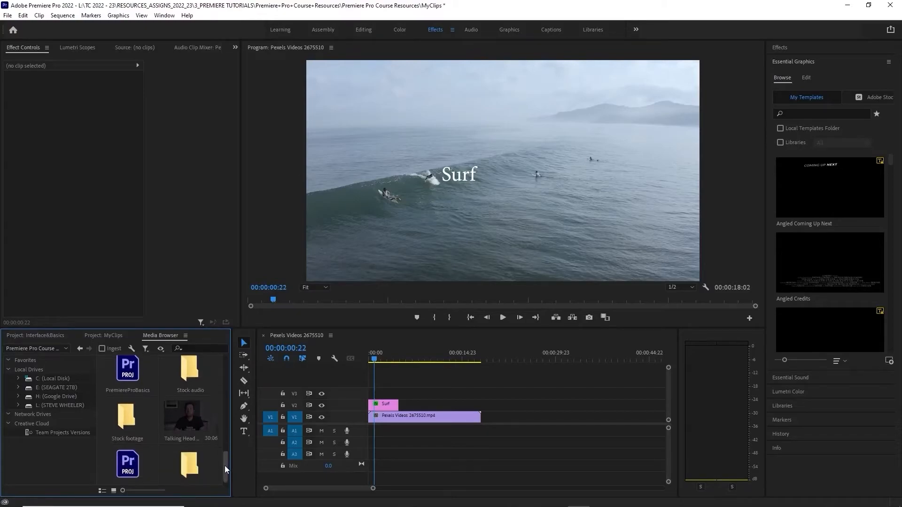
double_click(123, 411)
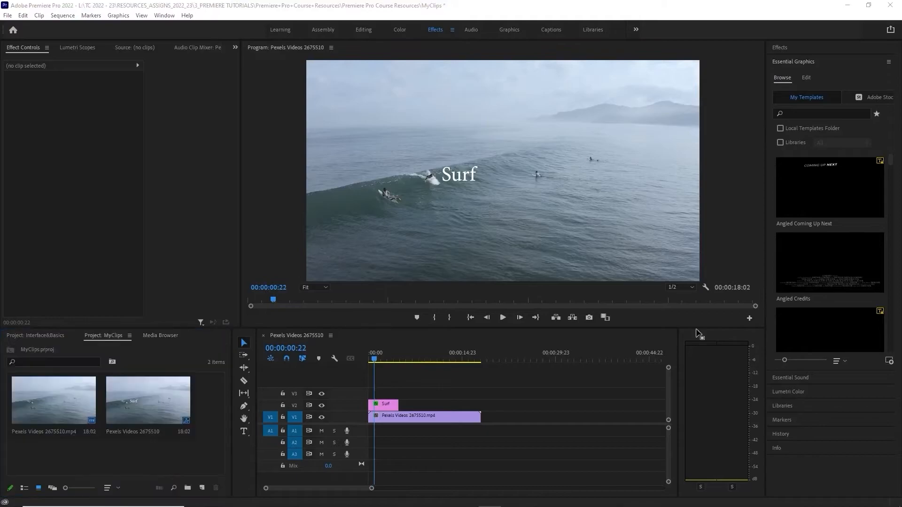
click(40, 334)
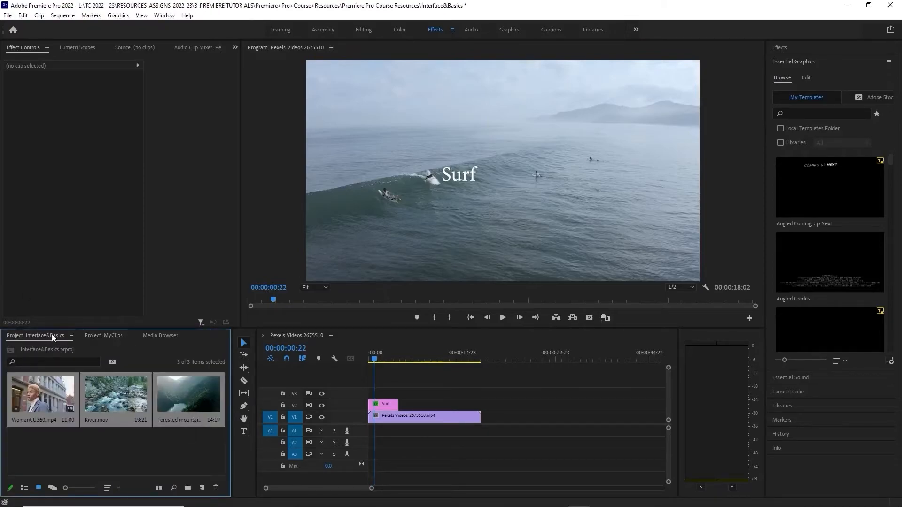
Close the MyClips project without saving its changes and return to the Interface&Basics project
click(105, 336)
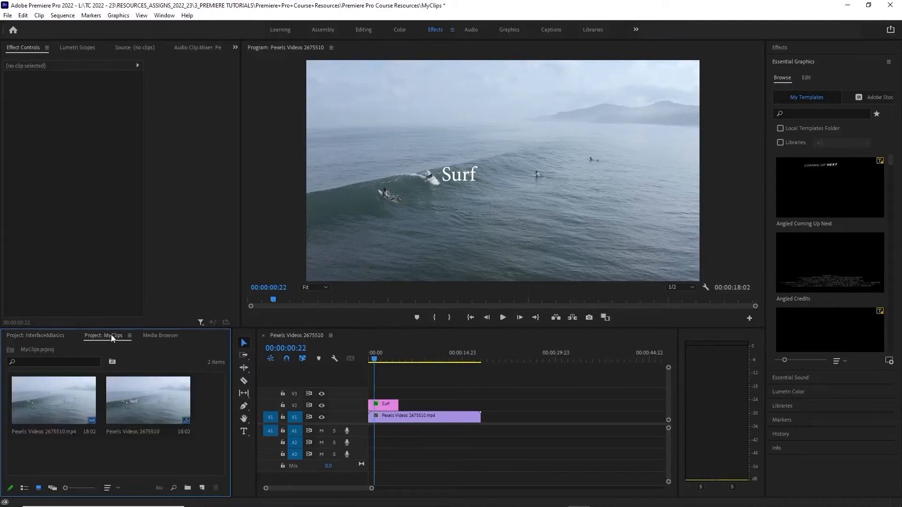
right_click(111, 334)
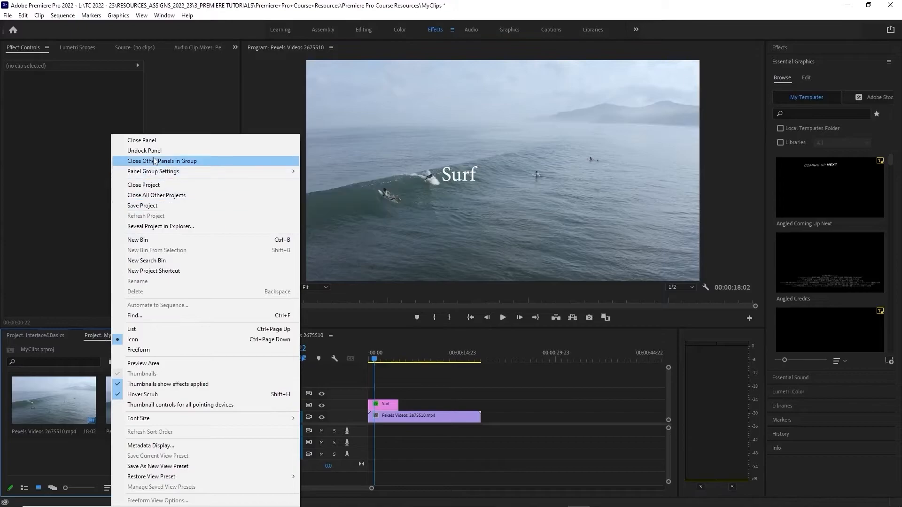
click(179, 183)
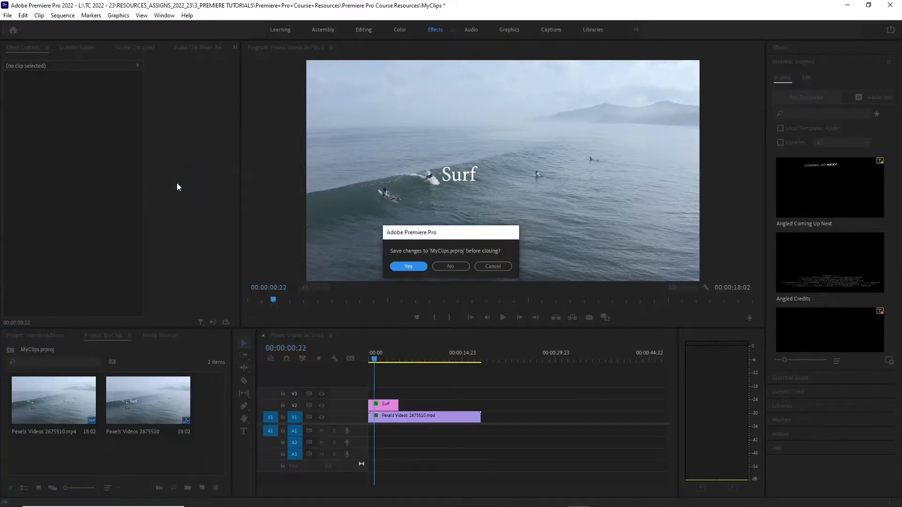
click(451, 266)
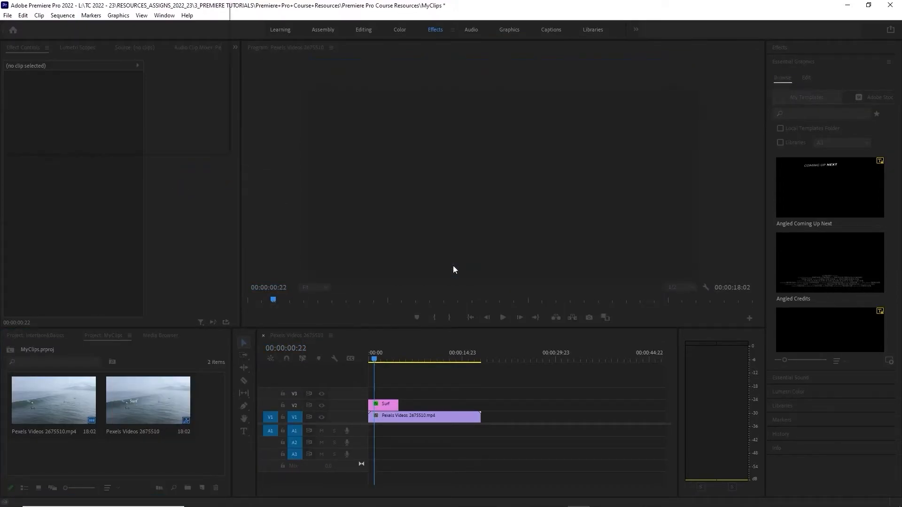
click(36, 336)
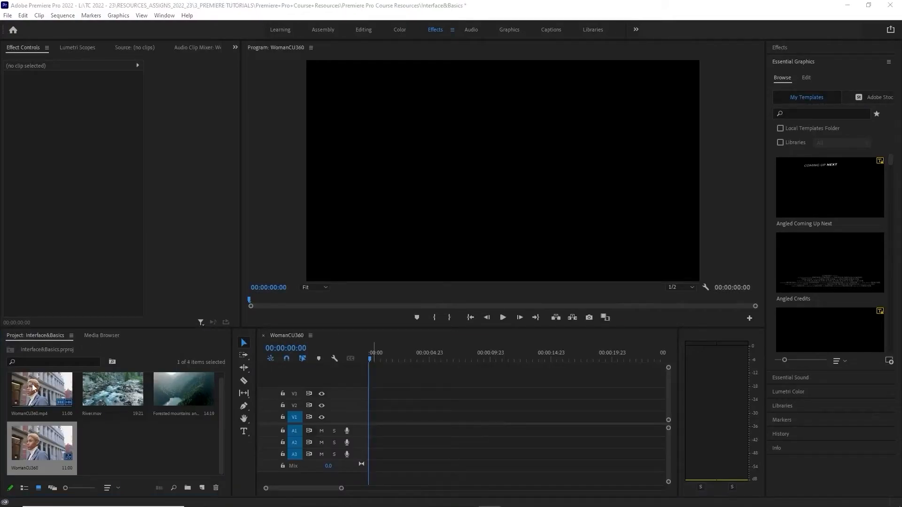
click(34, 392)
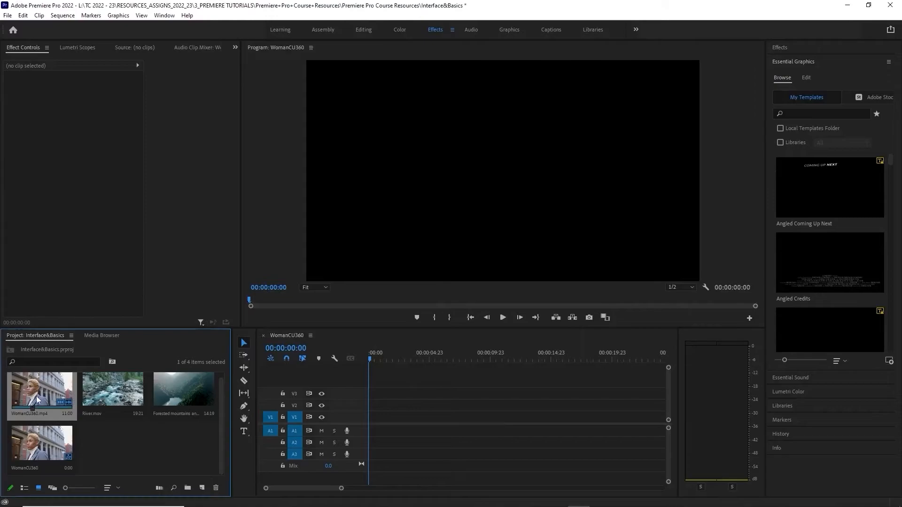
click(38, 449)
key(Delete)
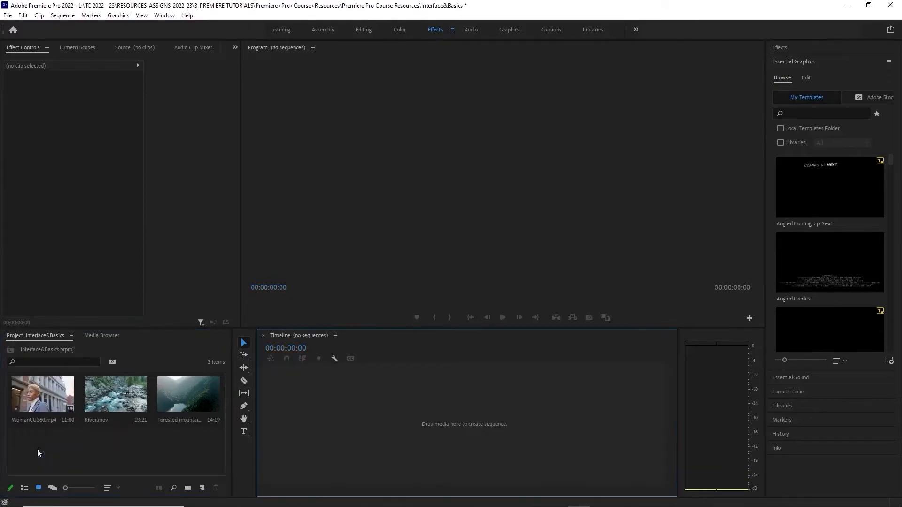
click(50, 455)
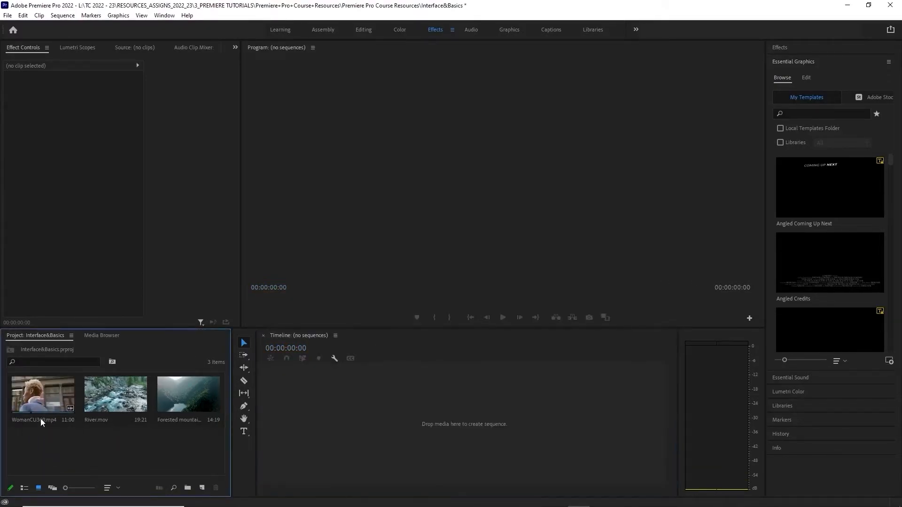
Create a sequence from WomanCU360.mp4 in the empty timeline, preview it up to 00:00:04:08 and return the playhead to the start
drag(42, 404, 316, 432)
drag(368, 359, 420, 361)
click(389, 416)
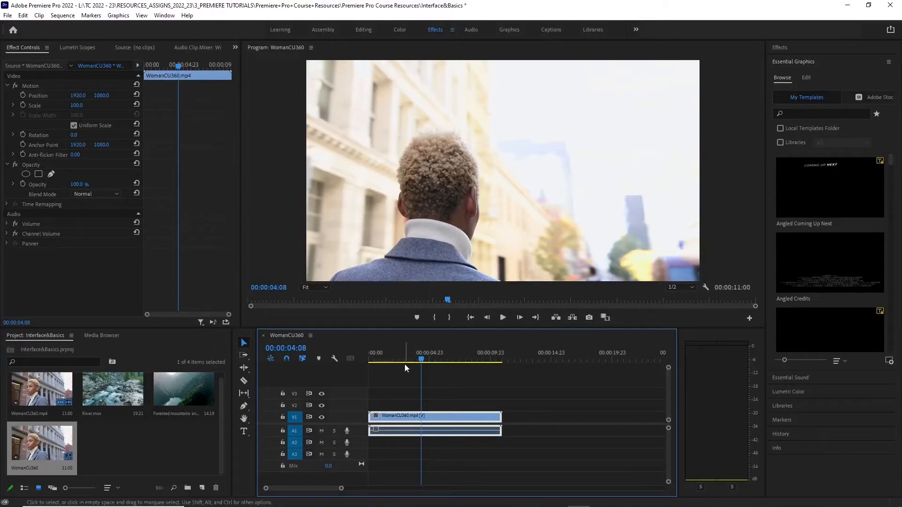
drag(421, 359, 306, 370)
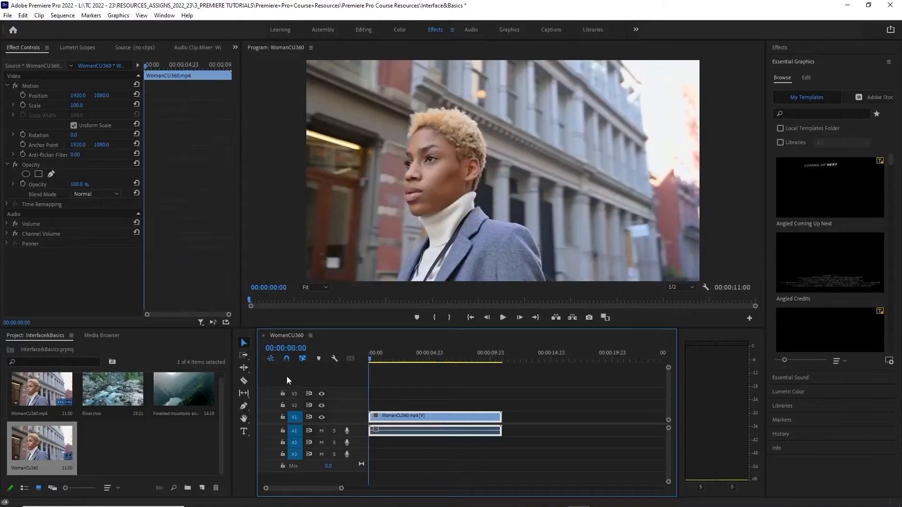
Show the Interface&Basics project items as a list with their frame rates, and switch back to icon view
key(alt+Tab)
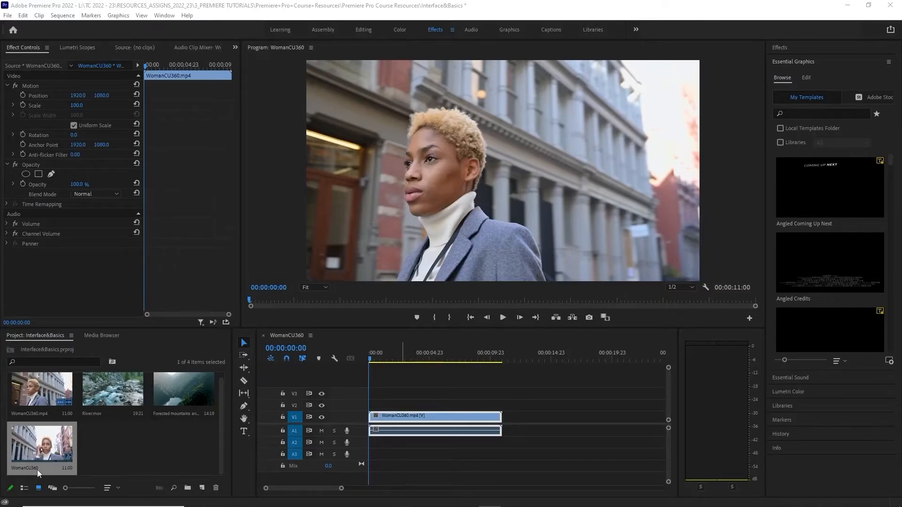
click(24, 490)
click(81, 458)
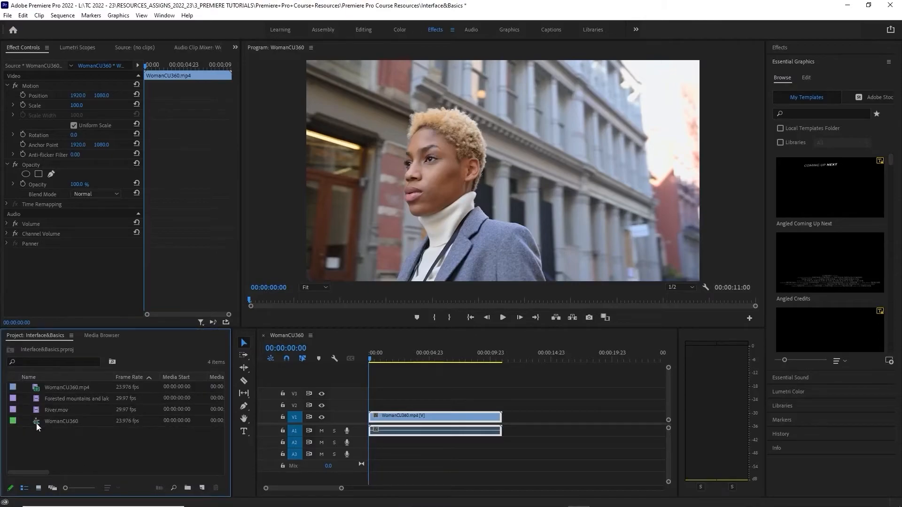
click(38, 489)
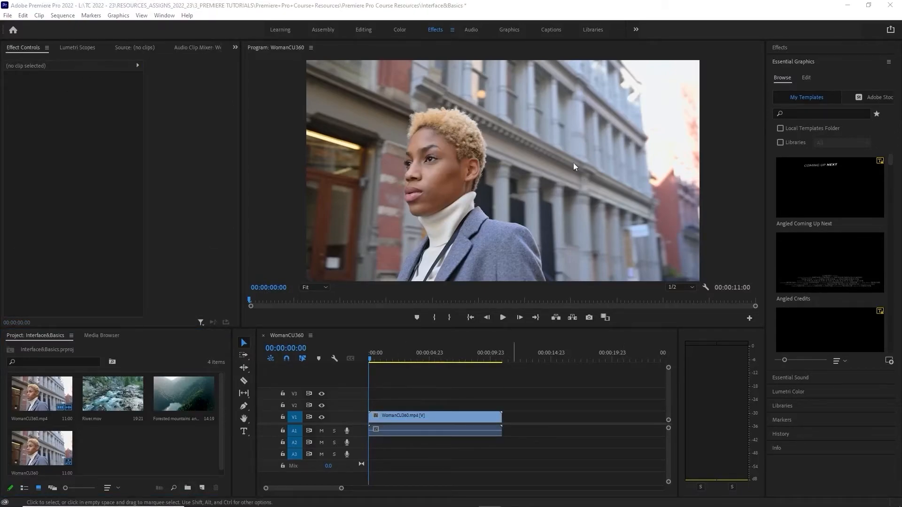
Select the WomanCU360 clip in the timeline and examine its effect controls and the Source monitor
click(404, 415)
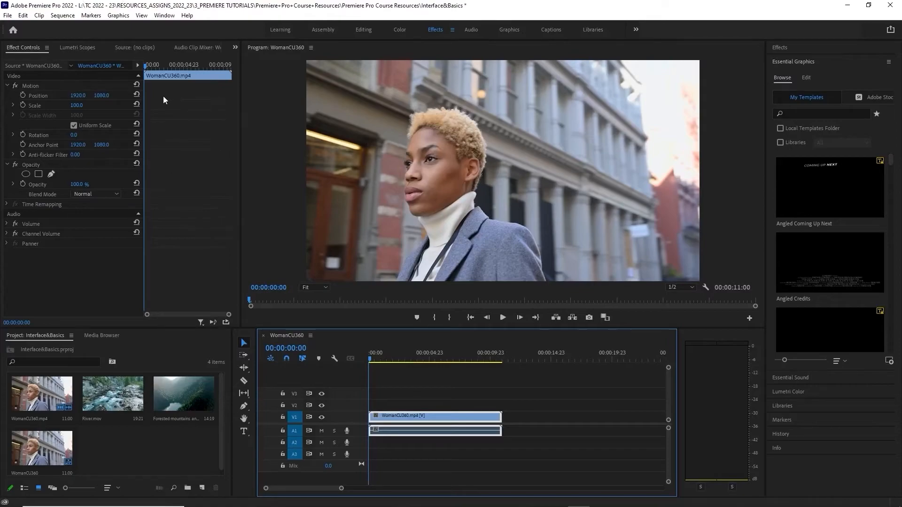
click(25, 49)
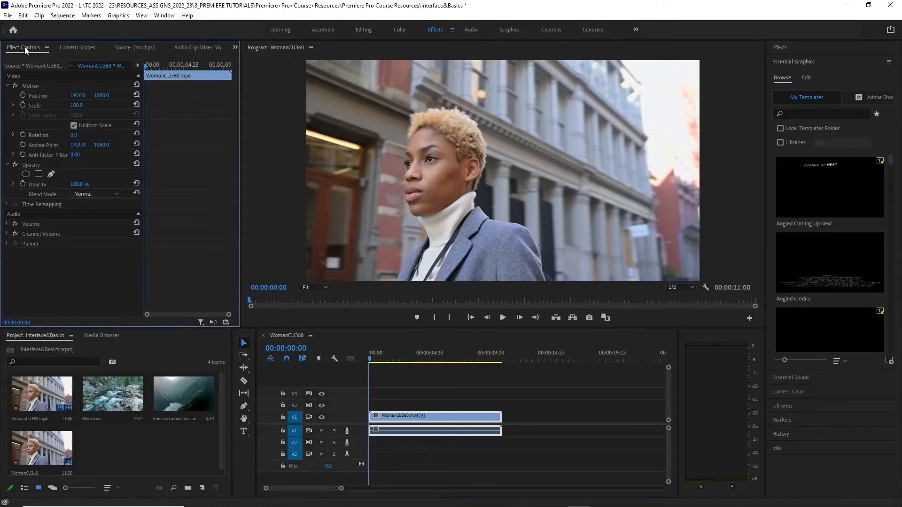
click(136, 49)
click(24, 47)
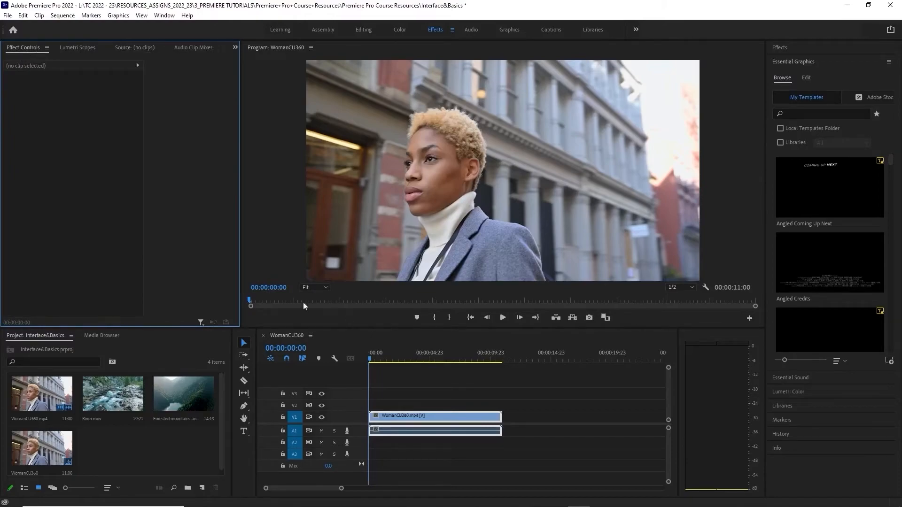
click(482, 421)
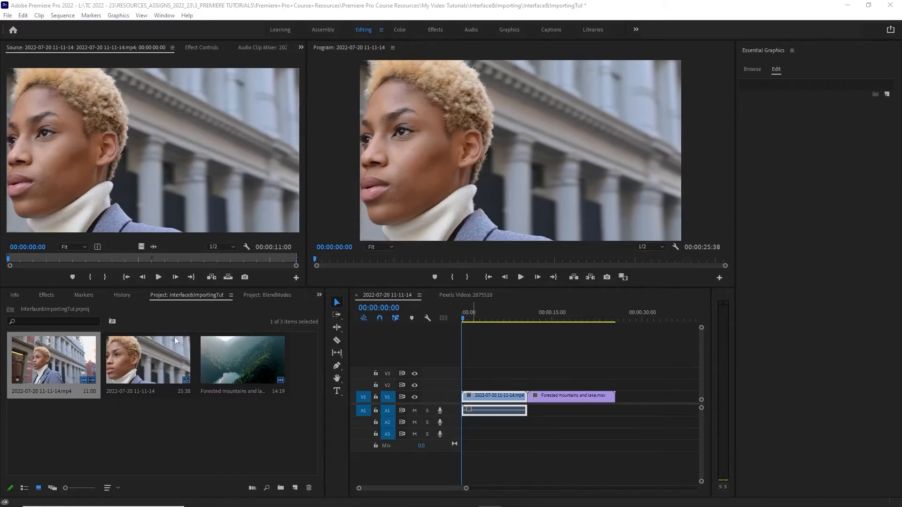
Compare the contents of the BlendModes and Interface&ImportingTut projects, ending on Interface&ImportingTut
click(264, 295)
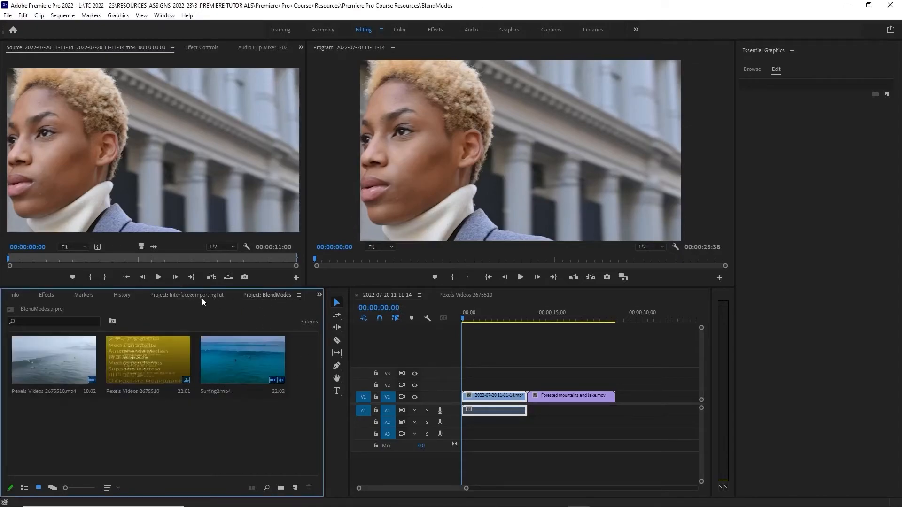
click(190, 296)
click(259, 297)
click(178, 298)
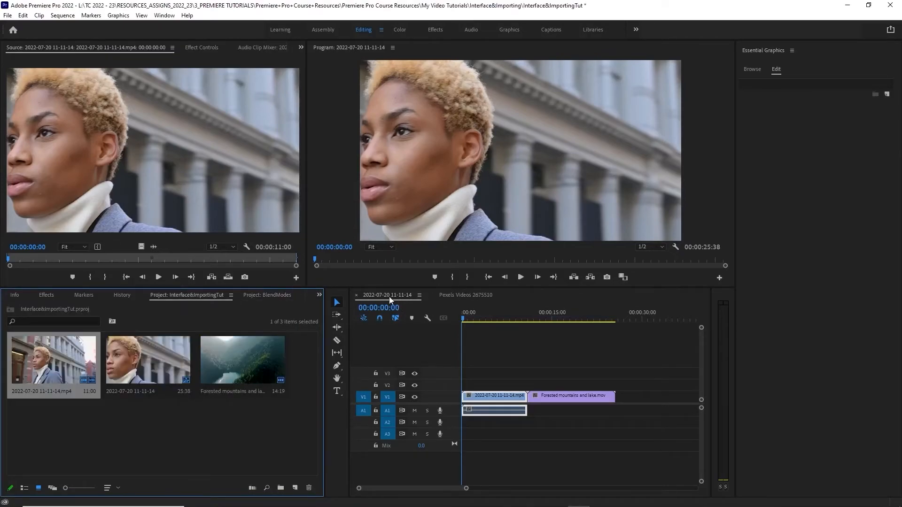
click(462, 295)
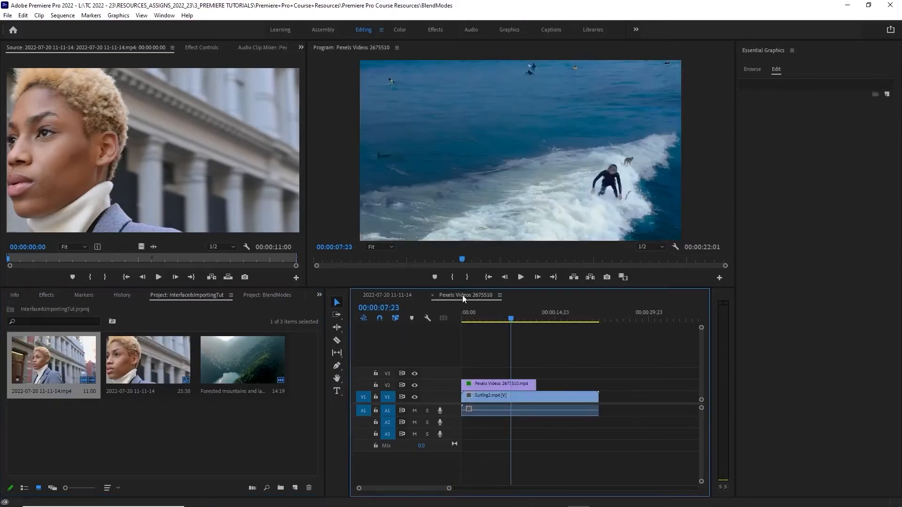
click(393, 298)
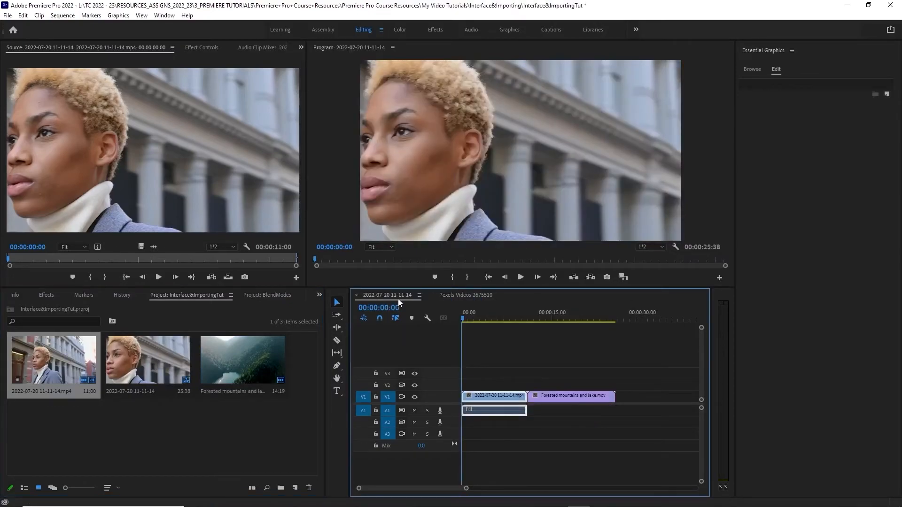
click(472, 296)
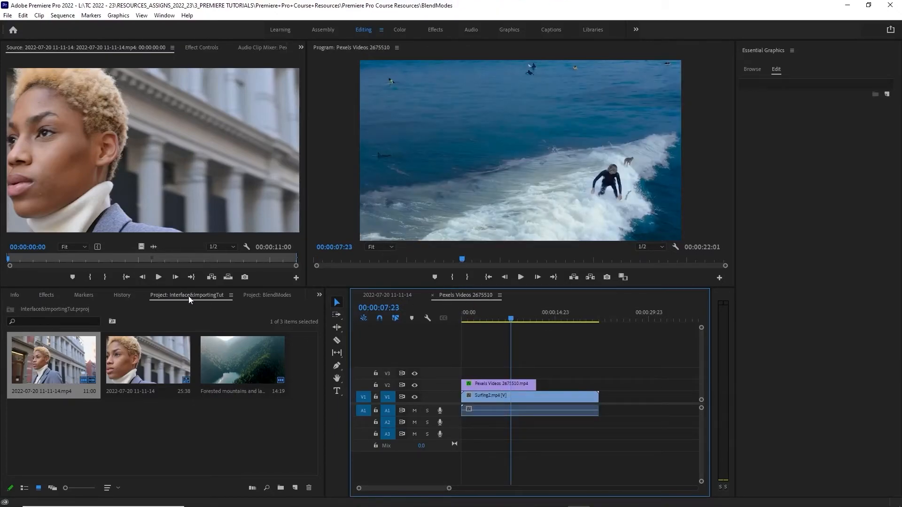
click(396, 298)
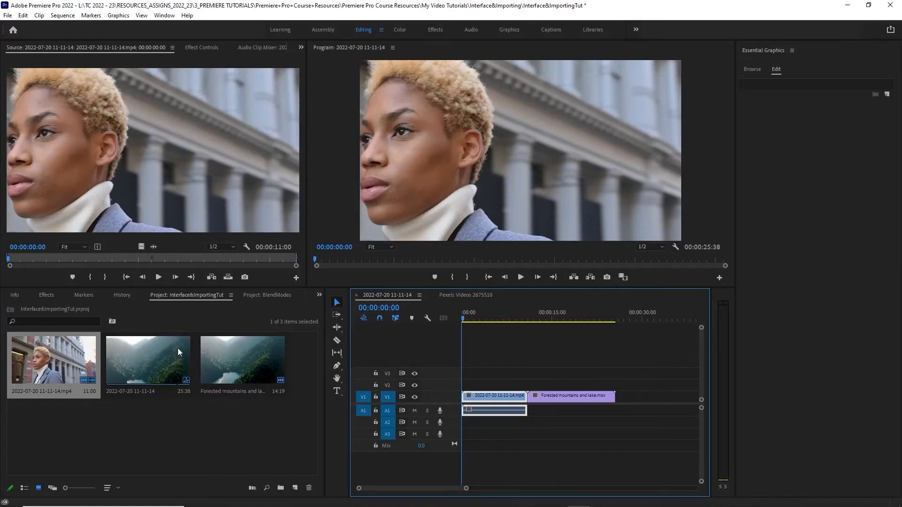
click(464, 295)
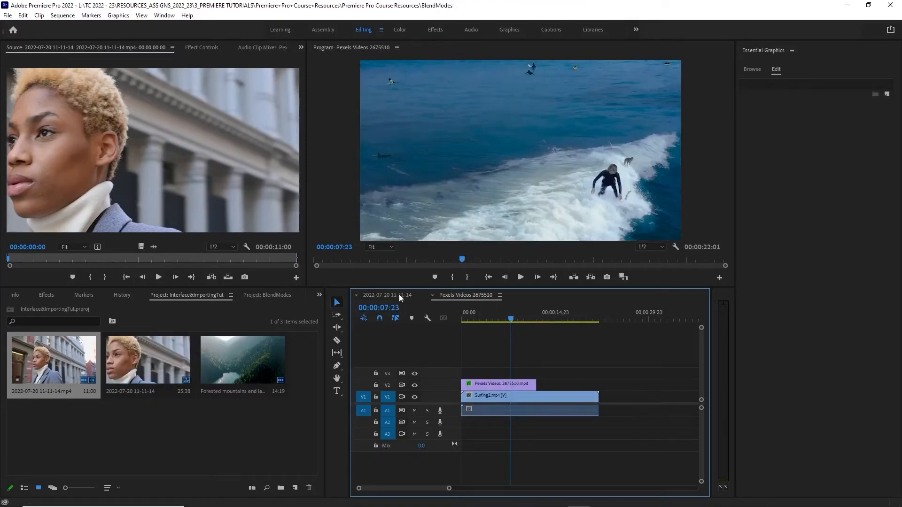
click(390, 294)
click(467, 295)
click(396, 294)
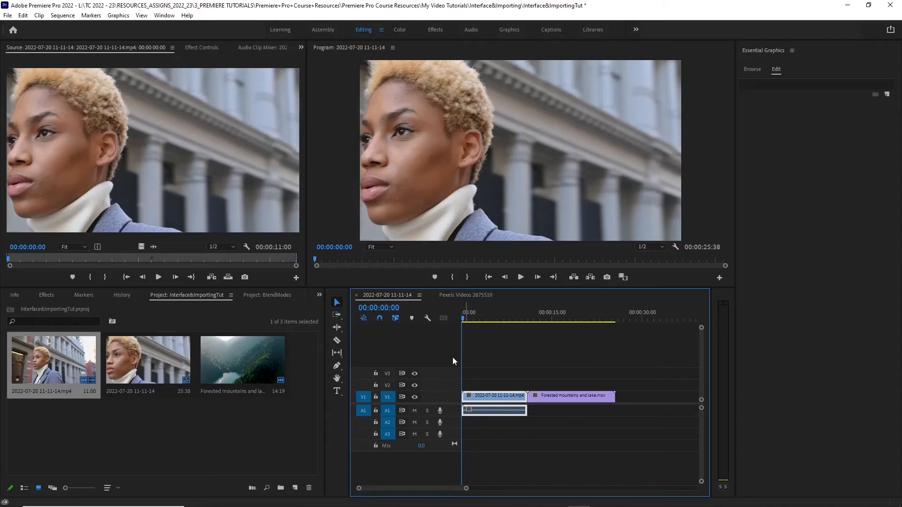
click(470, 294)
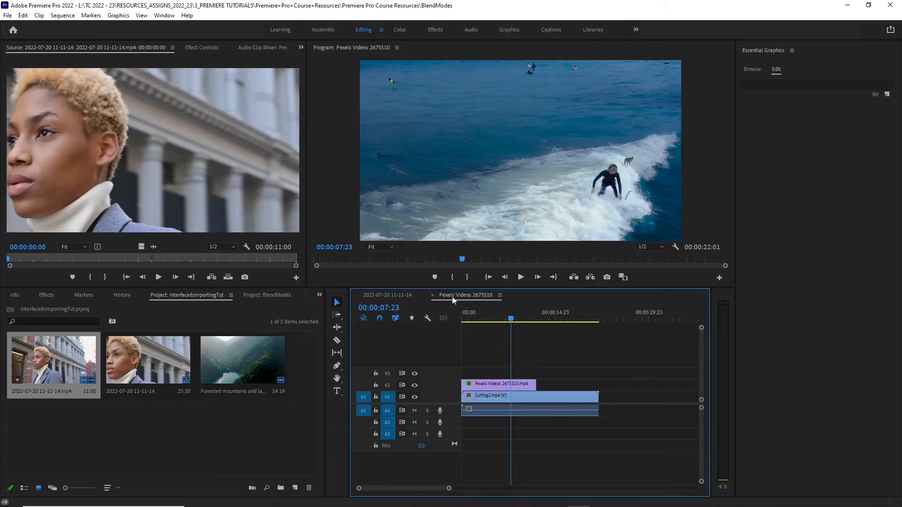
click(383, 295)
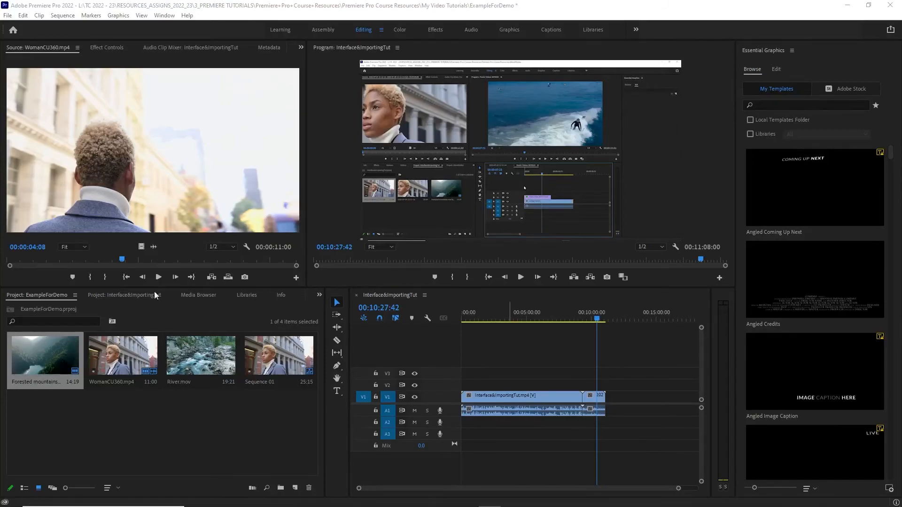
Compare the media in the Interface&ImportingTut and ExampleForDemo projects, ending on ExampleForDemo
click(133, 295)
click(48, 294)
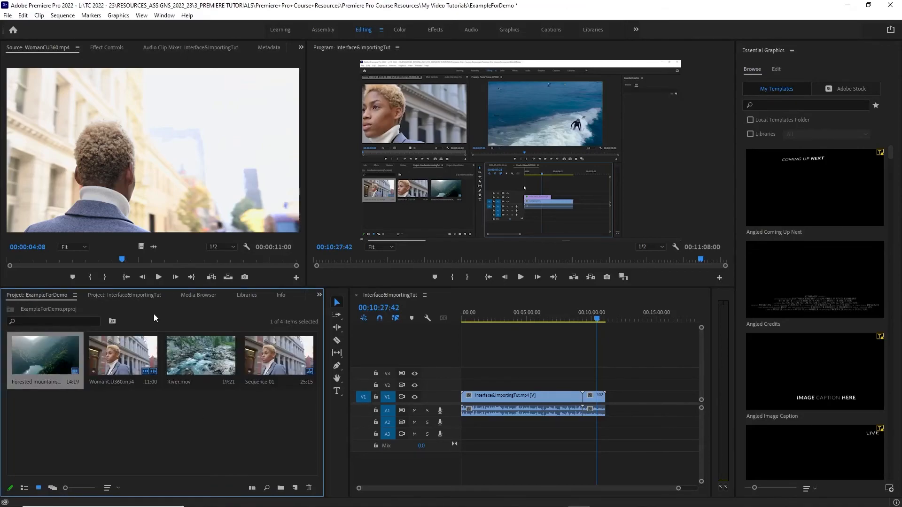
click(143, 297)
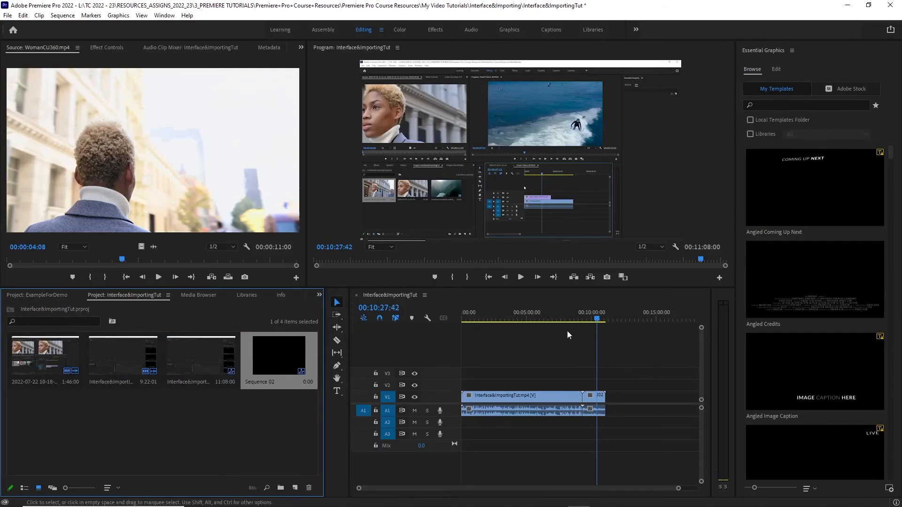
click(31, 295)
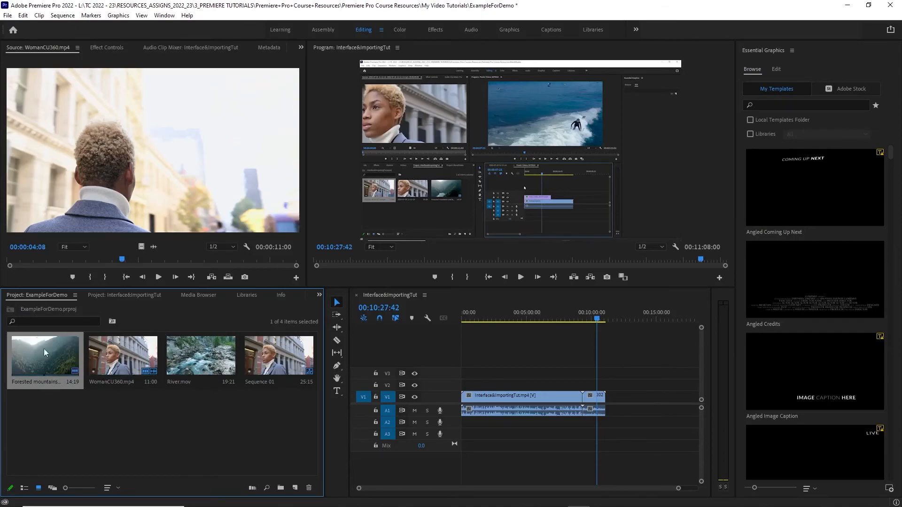
Create a new sequence from the WomanCU360.mp4 clip, scrub to about 00:00:02:17 and return the playhead to the start
click(142, 367)
right_click(126, 362)
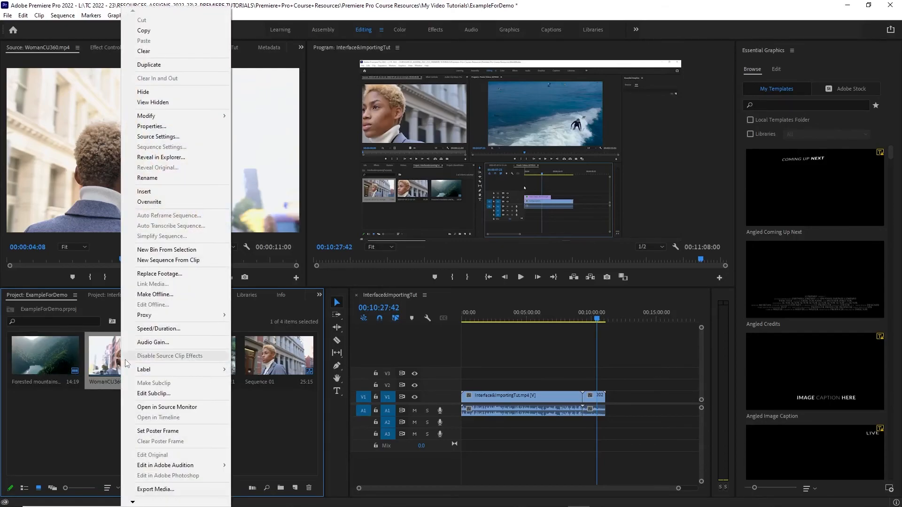
click(167, 260)
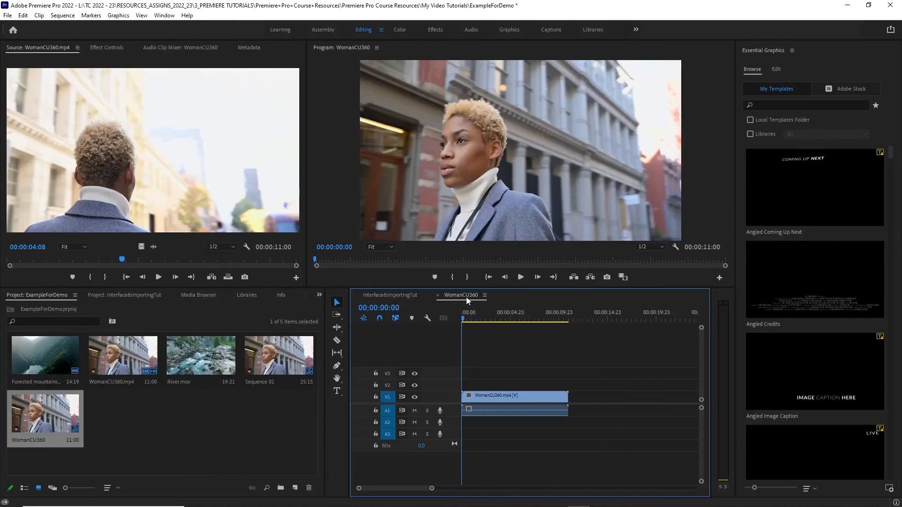
drag(464, 321, 489, 325)
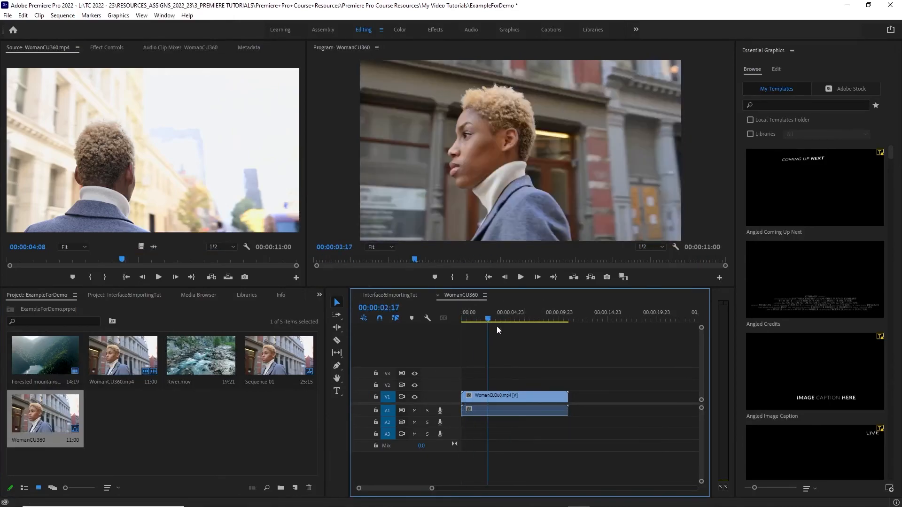
key(Home)
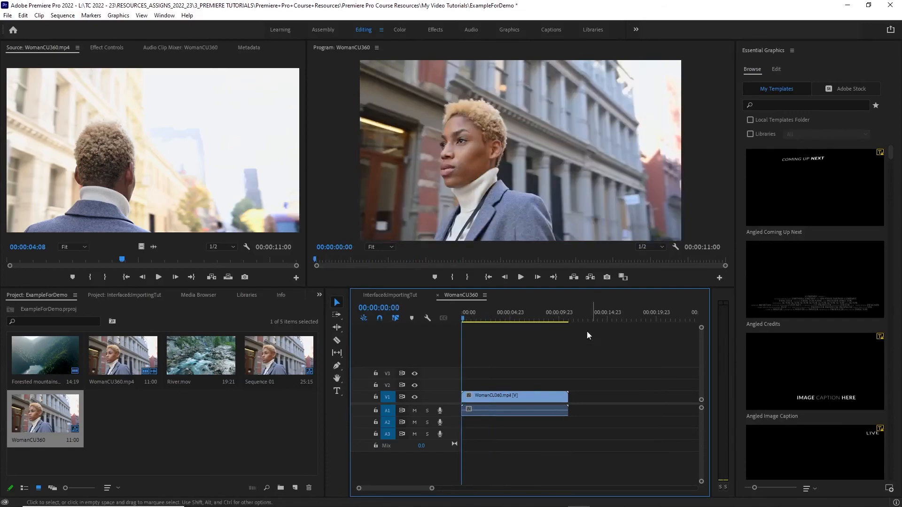
Place the Forested mountains and lake.mov clip on V1 directly after WomanCU360.mp4 and scrub across the join to 00:00:14:13
drag(59, 353, 568, 398)
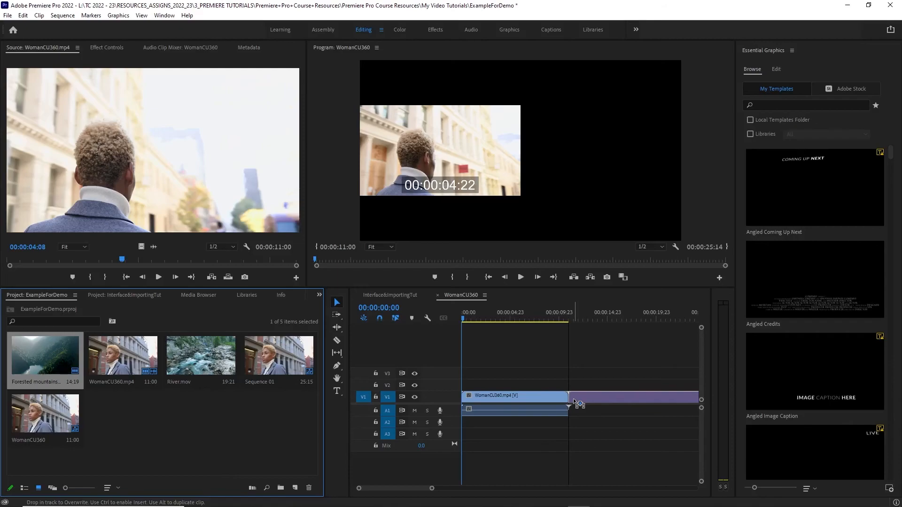
drag(461, 322, 622, 357)
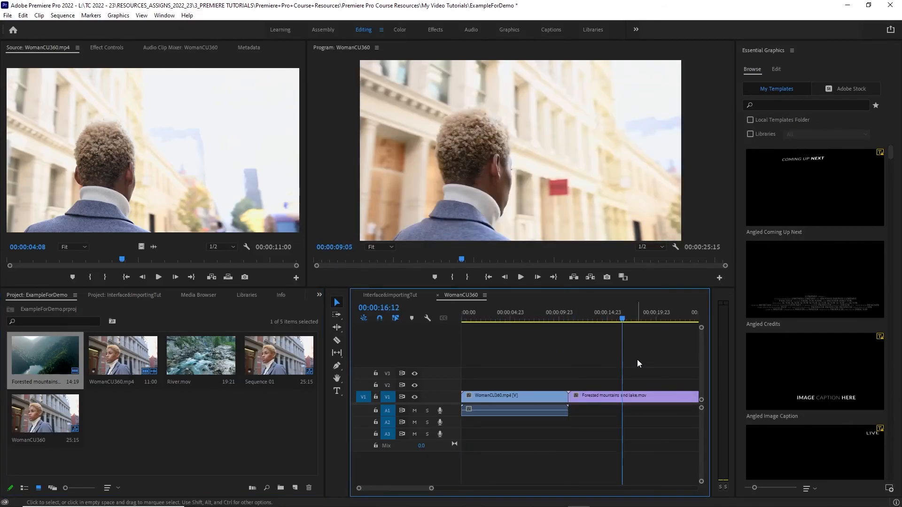
click(566, 322)
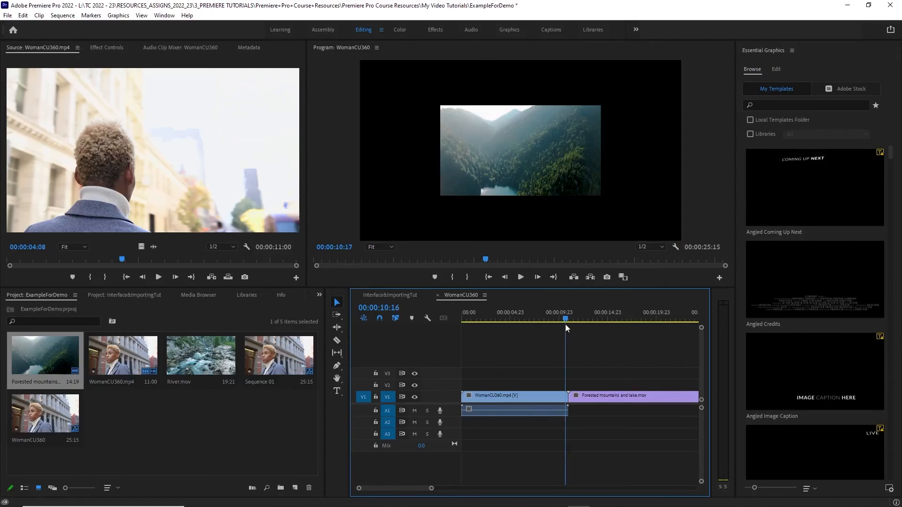
drag(566, 324, 603, 325)
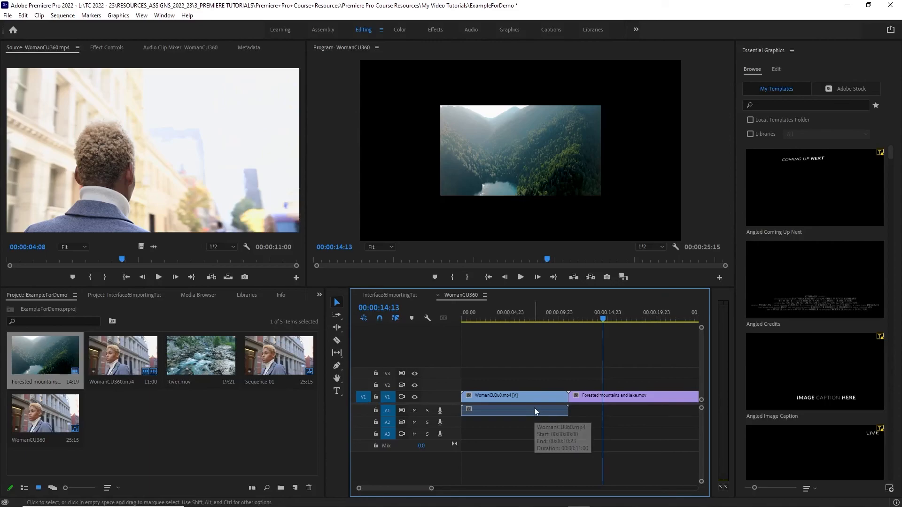
Apply Set to Frame Size to the Forested mountains and lake.mov clip, scrub through it and move the playhead to 00:00:07:20
click(633, 400)
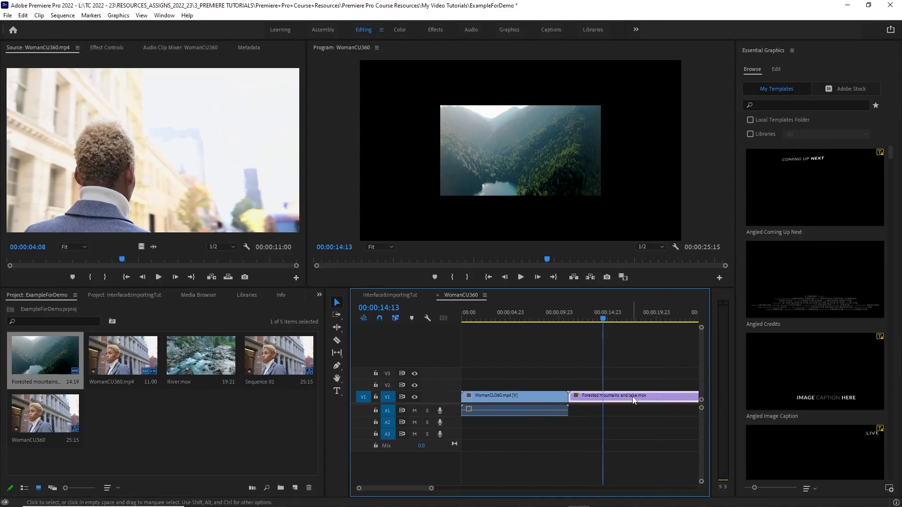
right_click(629, 400)
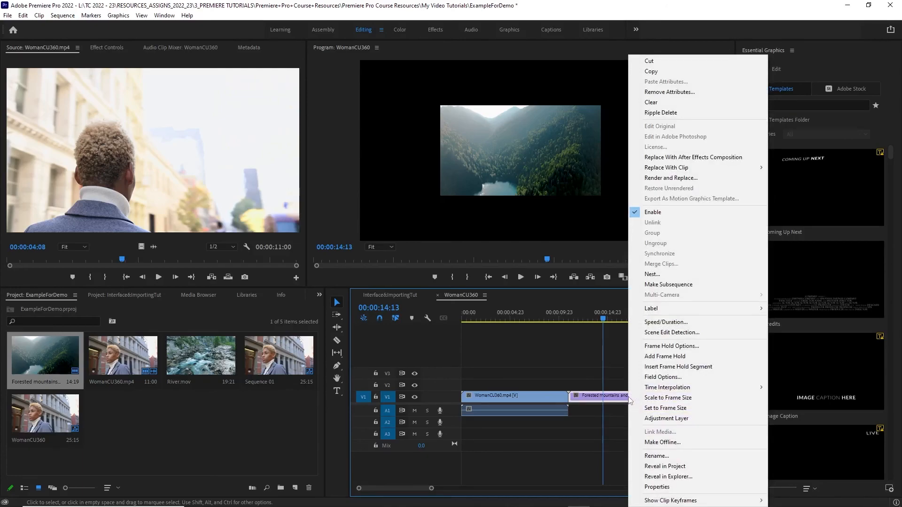
click(677, 409)
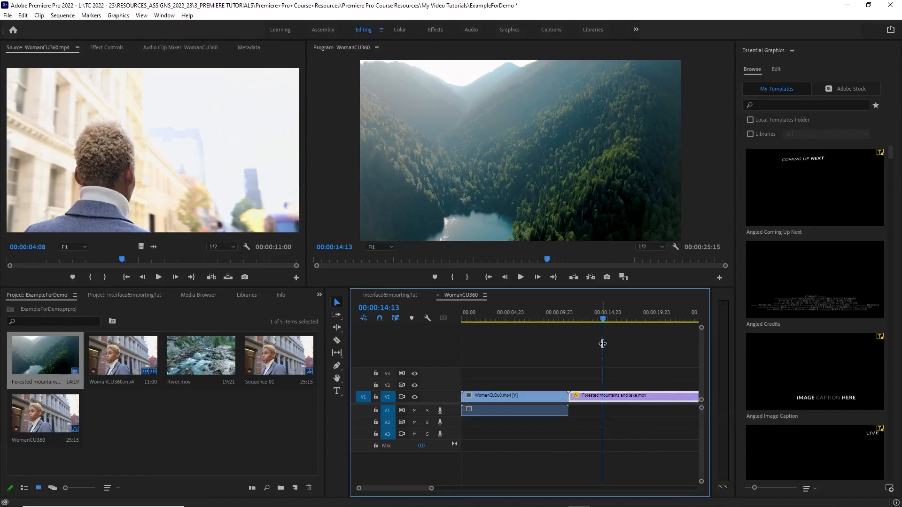
drag(603, 319, 667, 347)
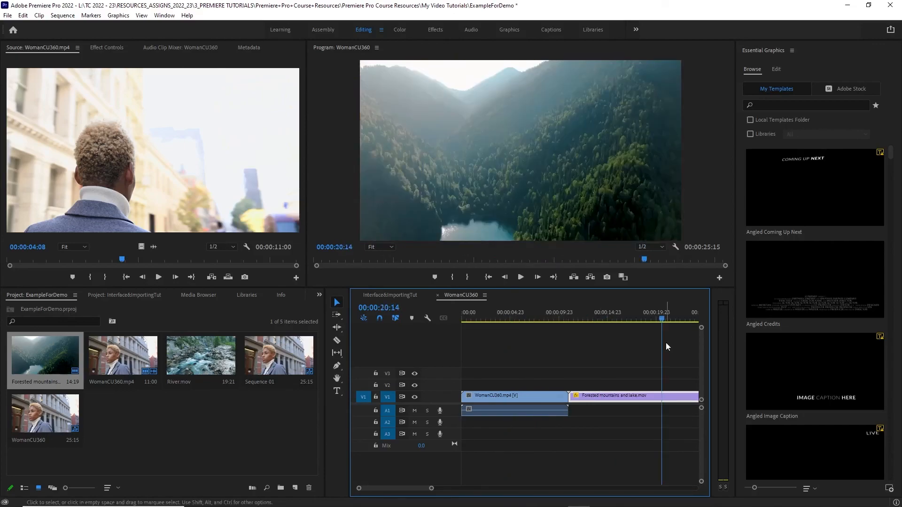
click(538, 315)
Rename the WomanCU360 sequence in the ExampleForDemo project as Sequence2
click(459, 297)
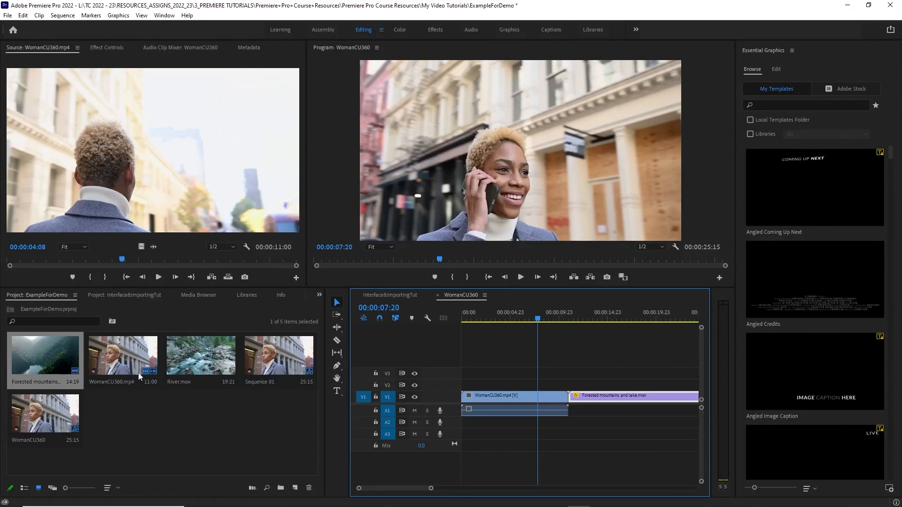
click(30, 444)
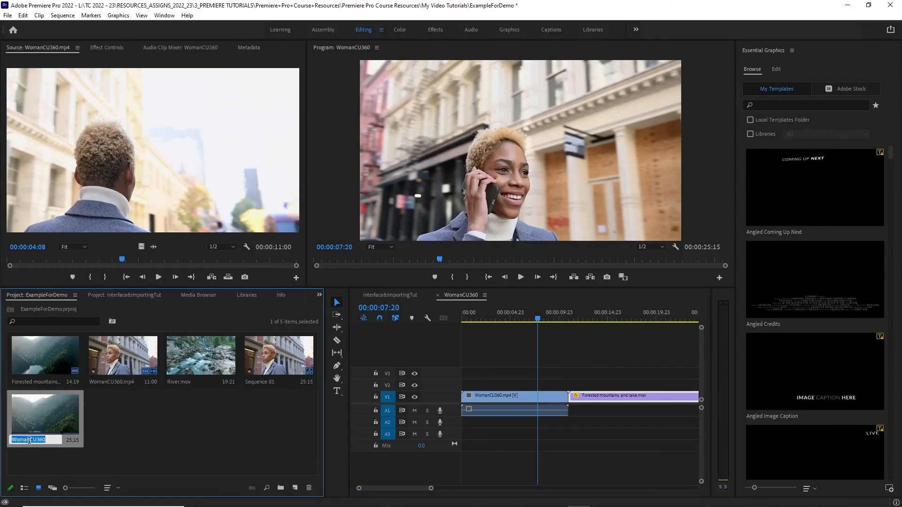
click(108, 440)
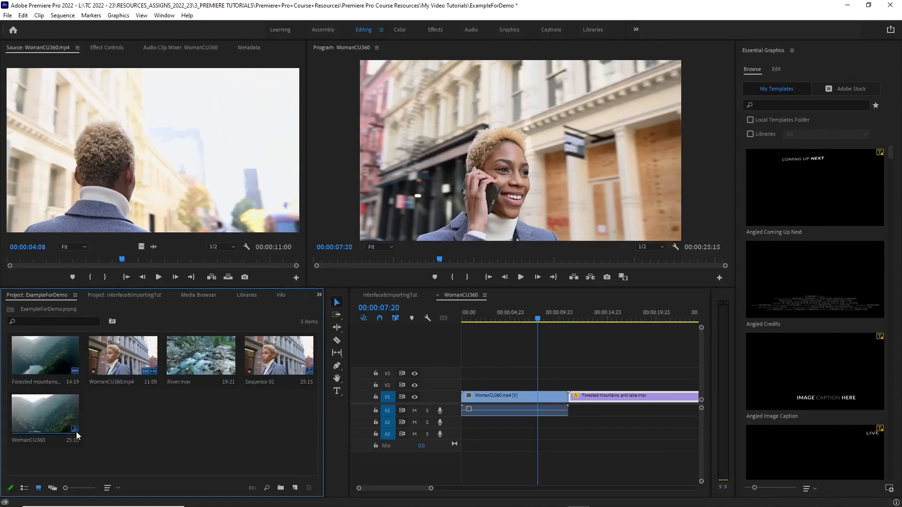
click(29, 442)
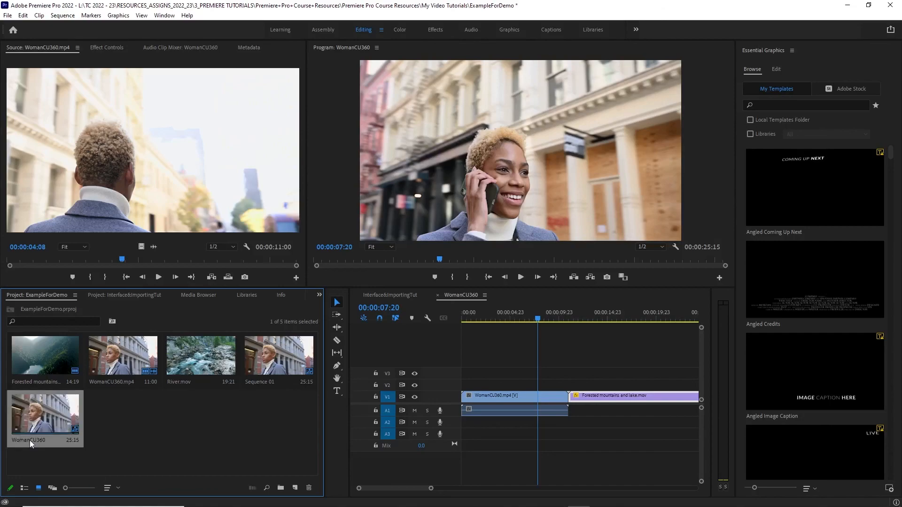
click(30, 441)
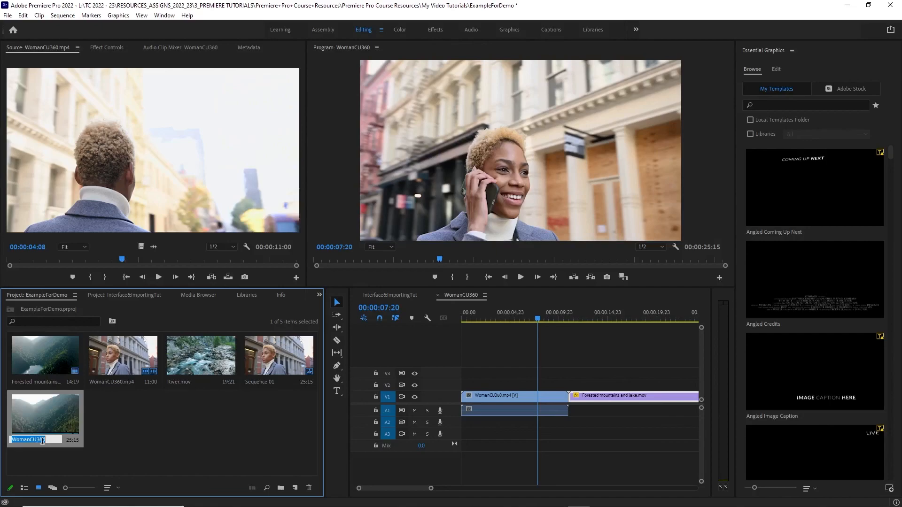
text(Sequence2)
click(134, 425)
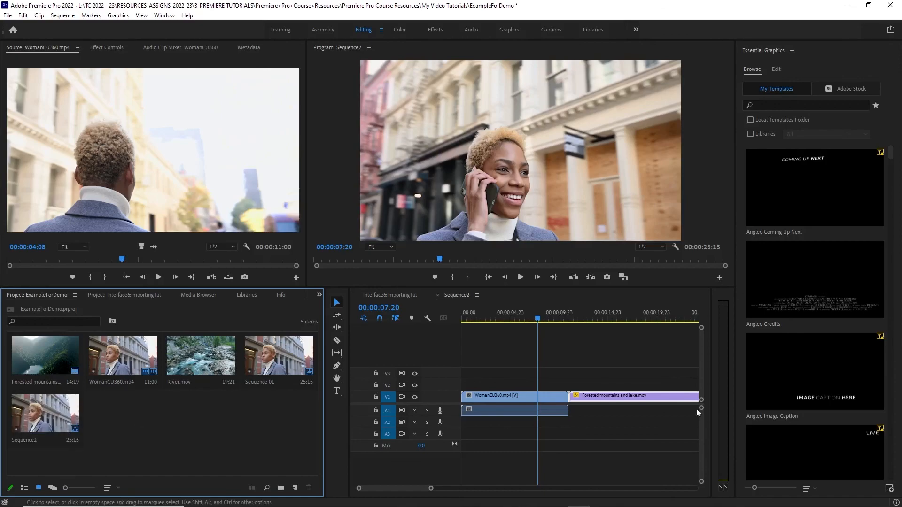